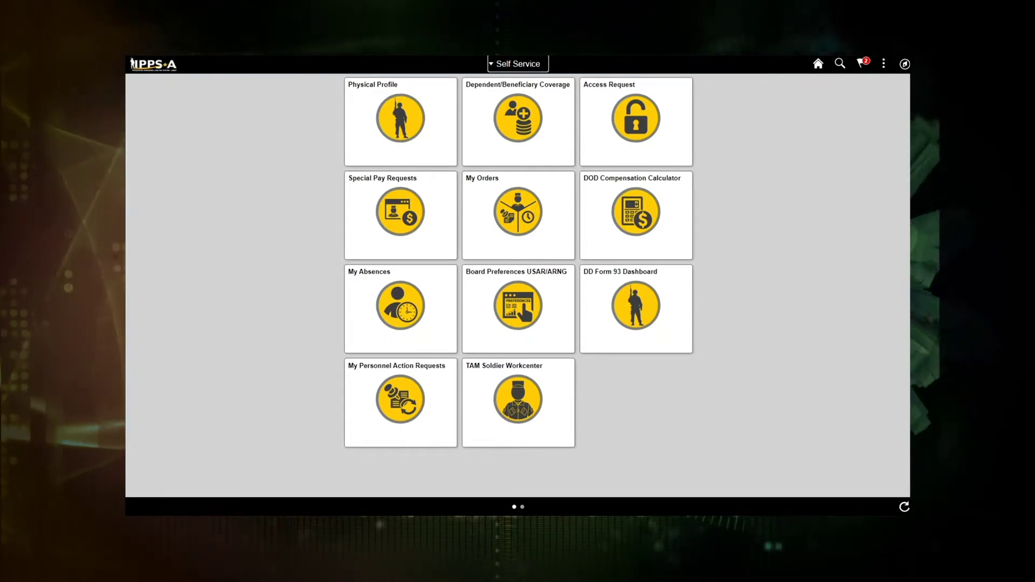
Open the Talent Profile from TAM Soldier Workcenter to the Career Field page showing INFANTRY
click(518, 402)
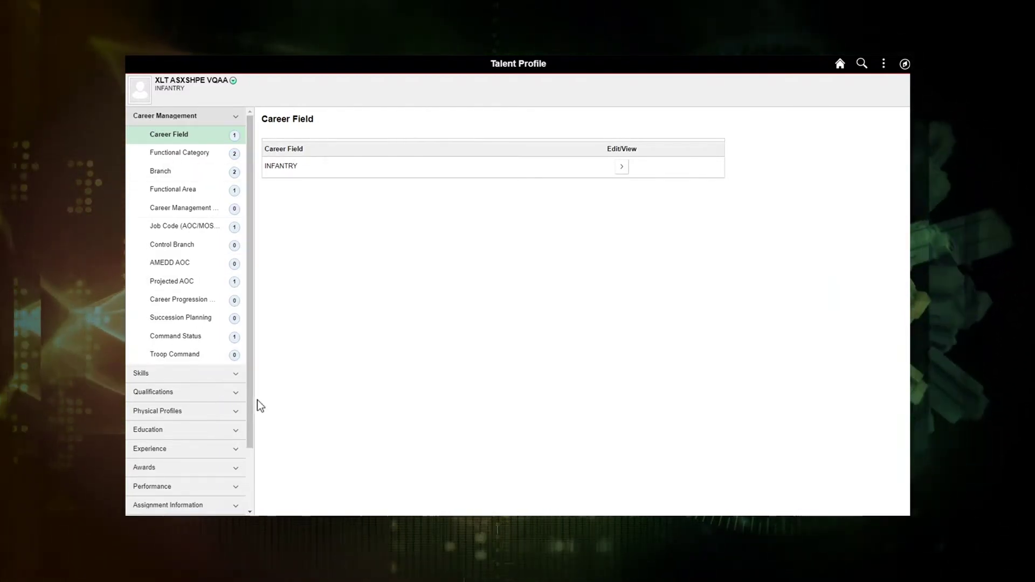
scroll(244, 447, down, 3)
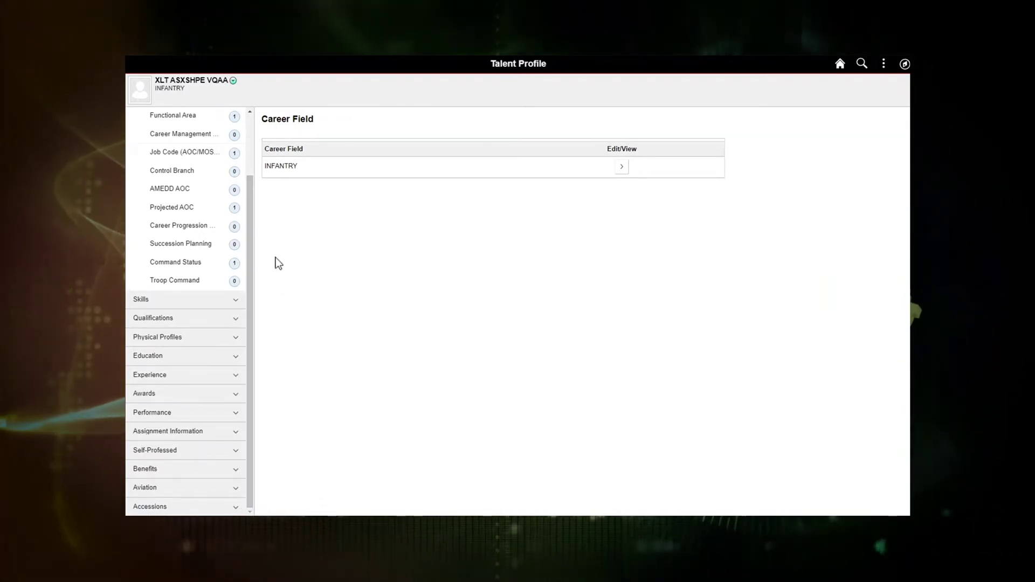
Review the Functional Category, Functional Area and Career Management Field pages of the Talent Profile
scroll(250, 246, up, 2)
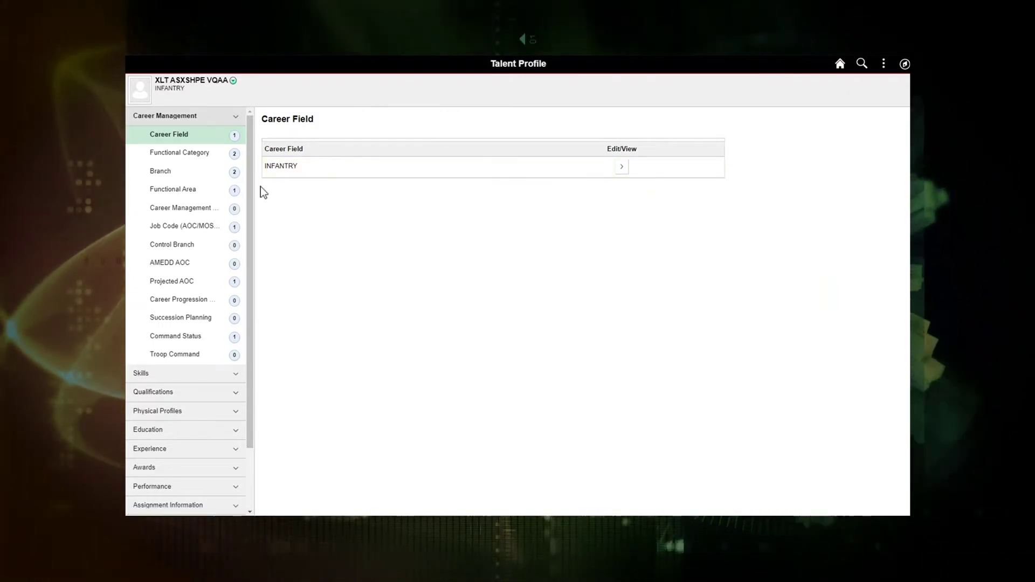
click(192, 156)
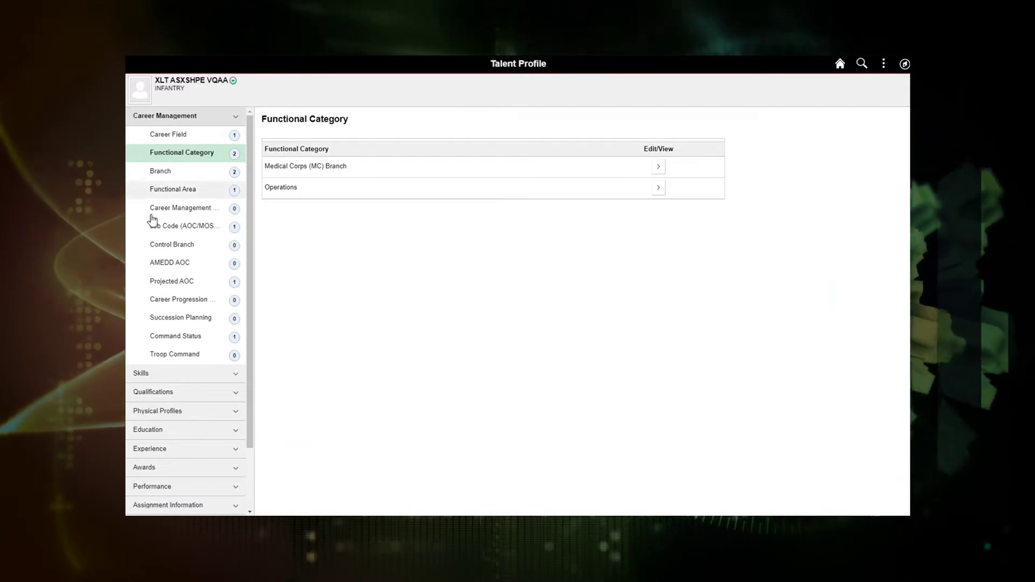
click(160, 195)
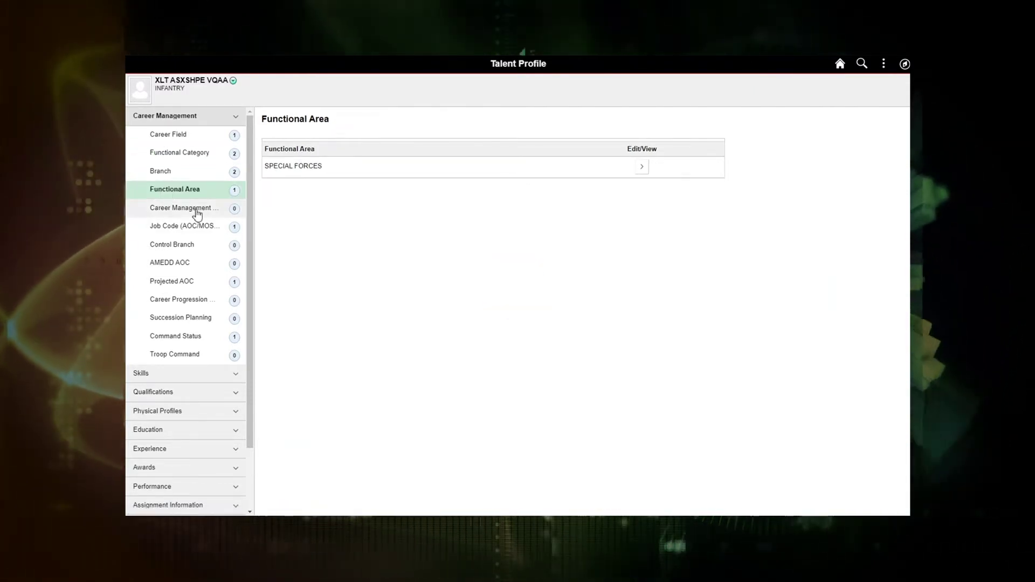
click(198, 213)
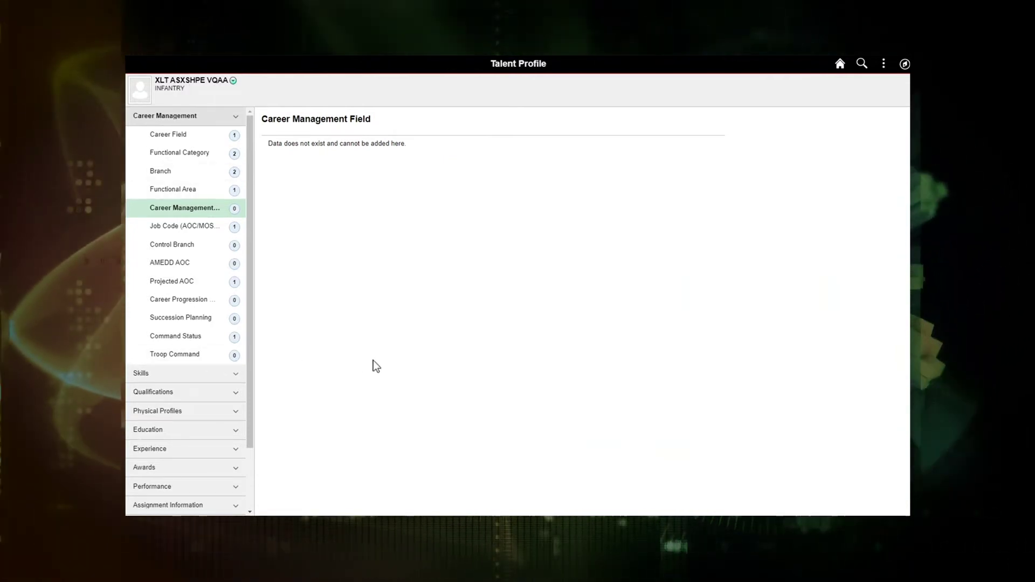
drag(250, 316, 248, 448)
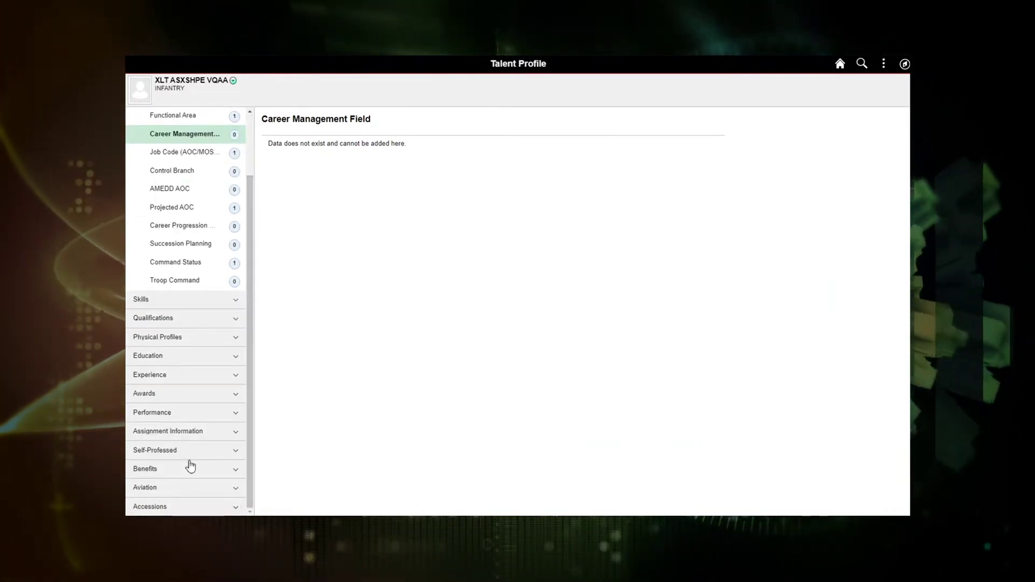
Expand Self-Professed and view Goals and Objectives, Thesis/Capstone/Publication, then Self-Professed Attributes
click(156, 450)
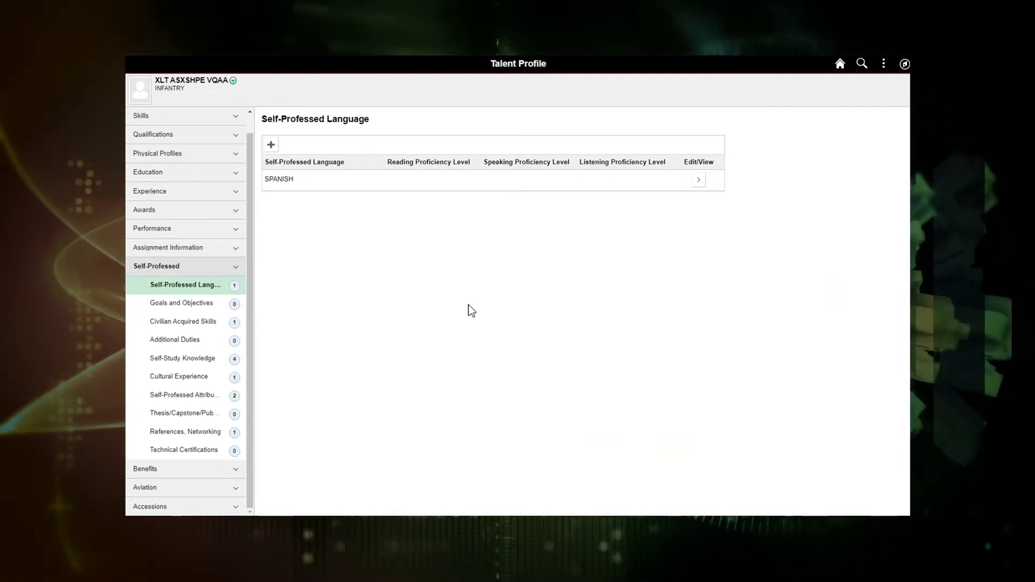
click(165, 303)
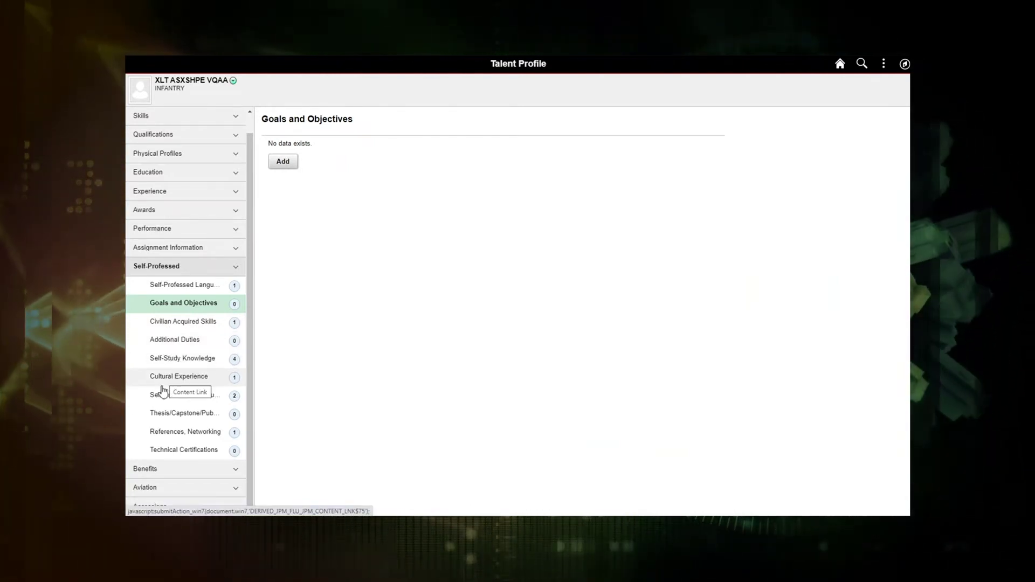
click(138, 419)
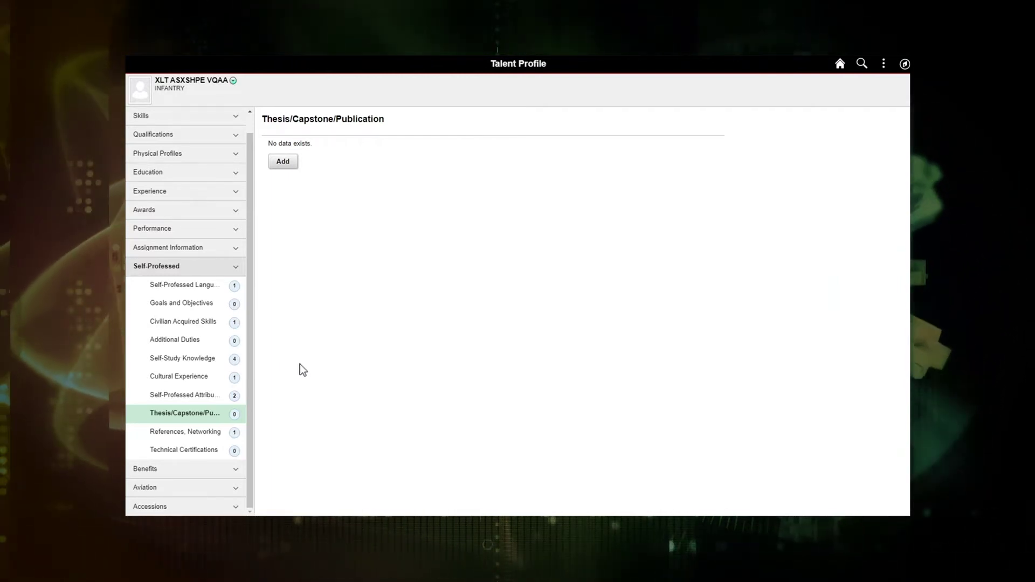
click(192, 398)
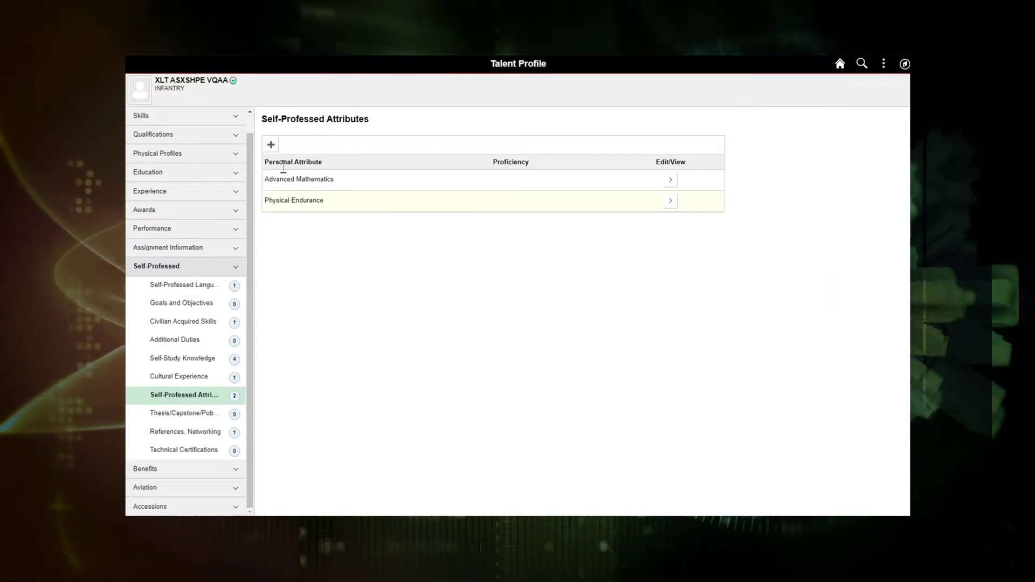
click(270, 145)
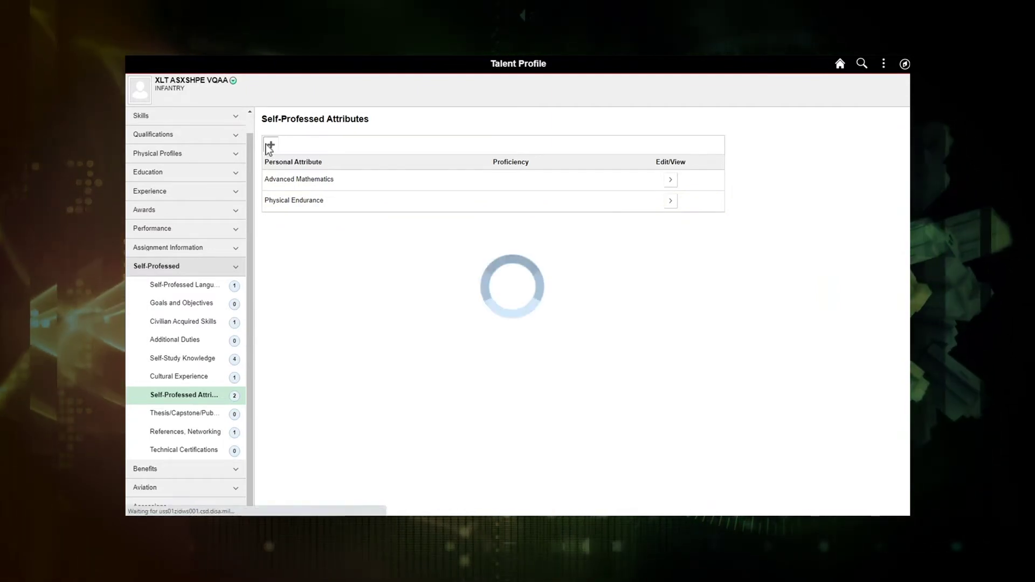
Filter attributes by Cognitive type and Creativity group, then mark Innovation to add
click(558, 91)
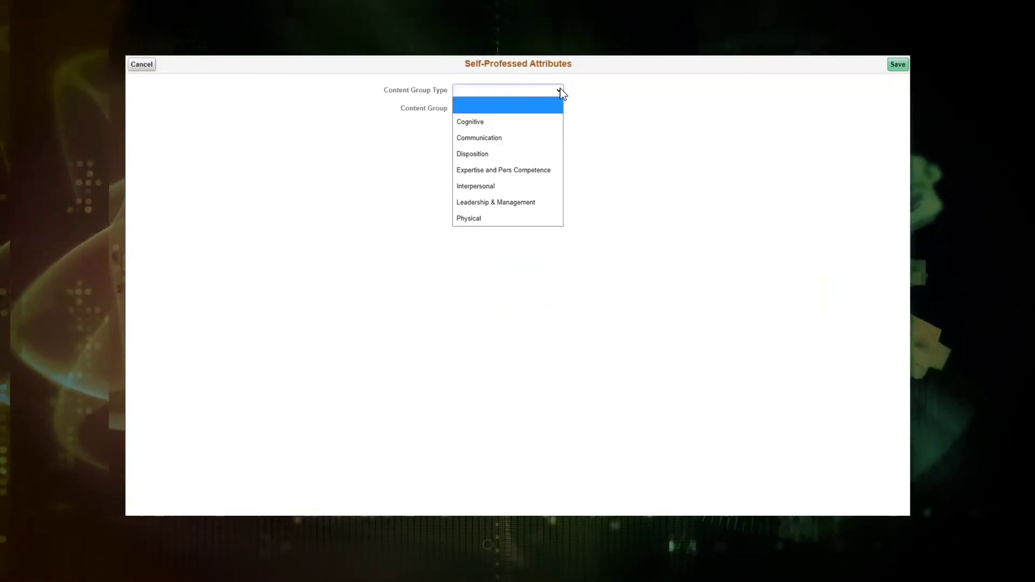
click(487, 123)
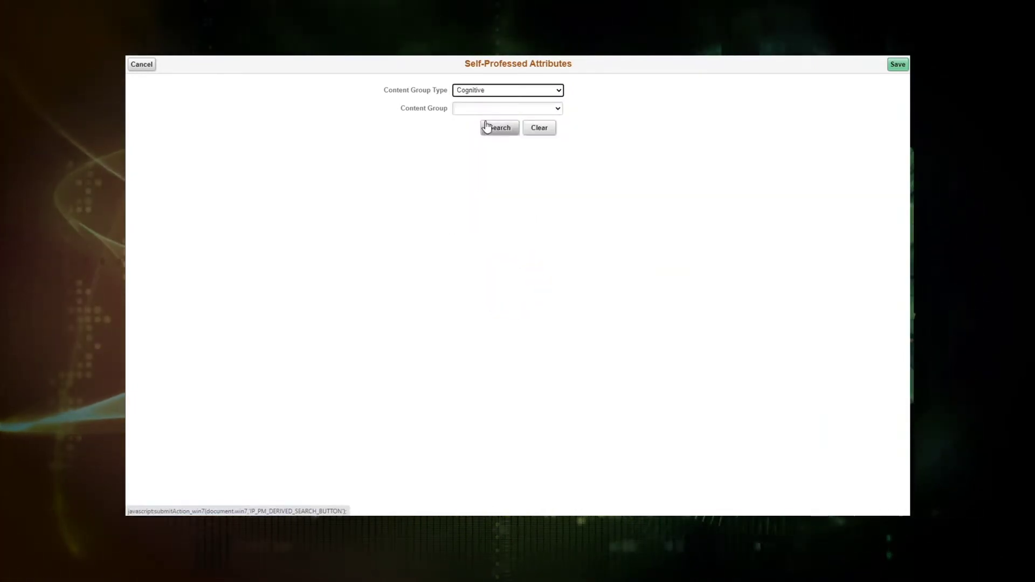
click(559, 109)
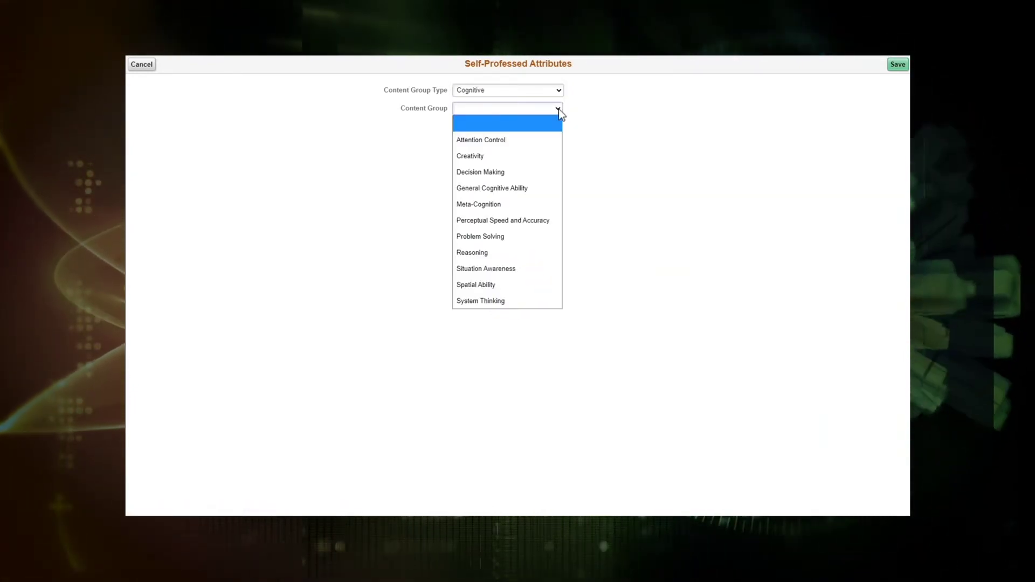
click(468, 158)
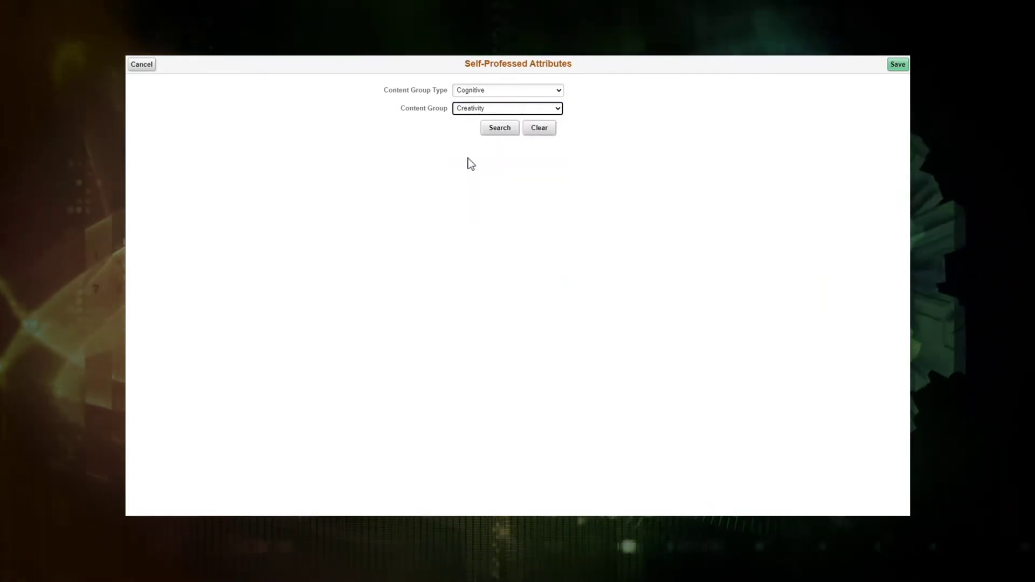
click(500, 129)
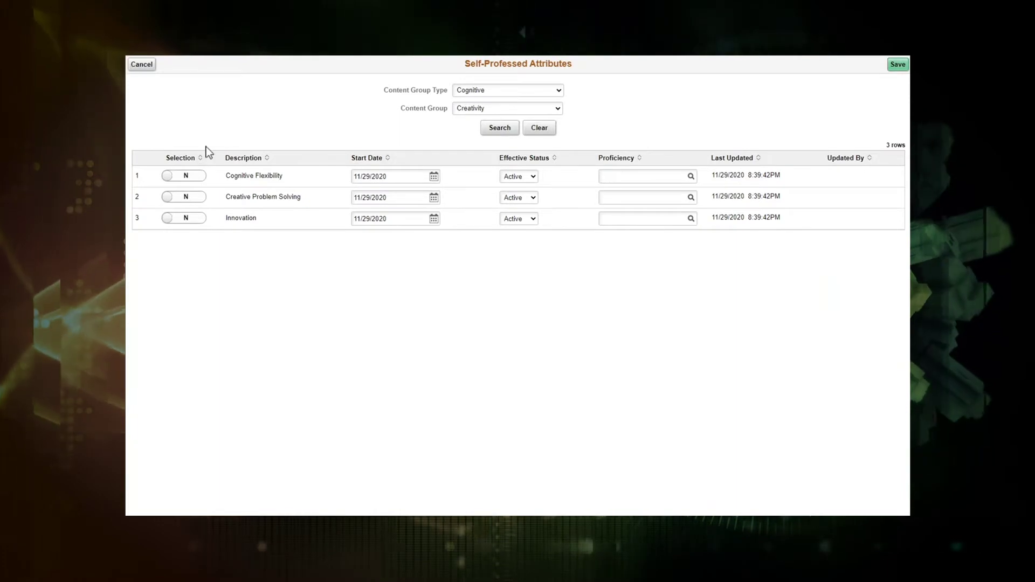
click(187, 222)
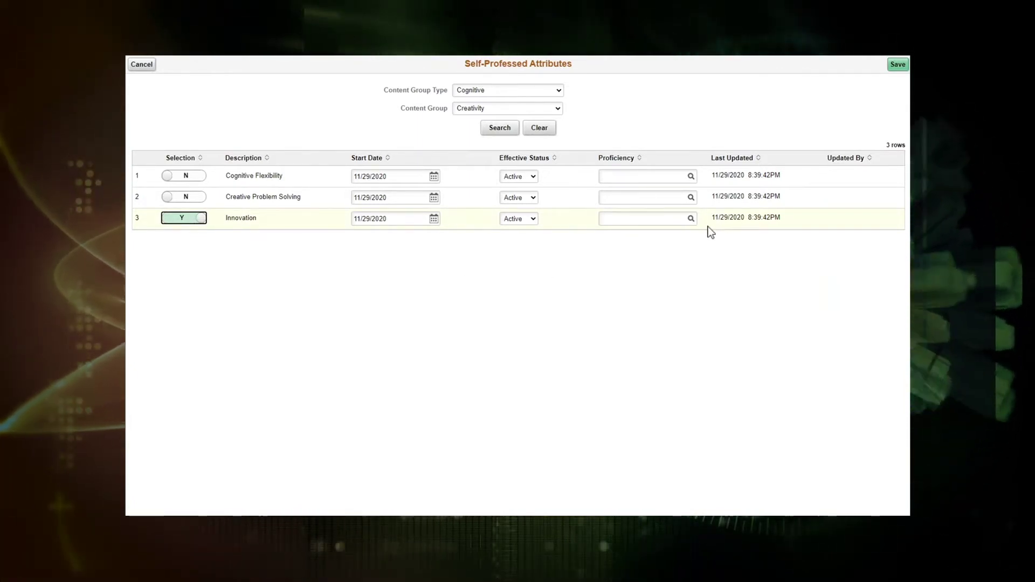
Give Innovation Intermediate proficiency and save the new attribute
click(899, 66)
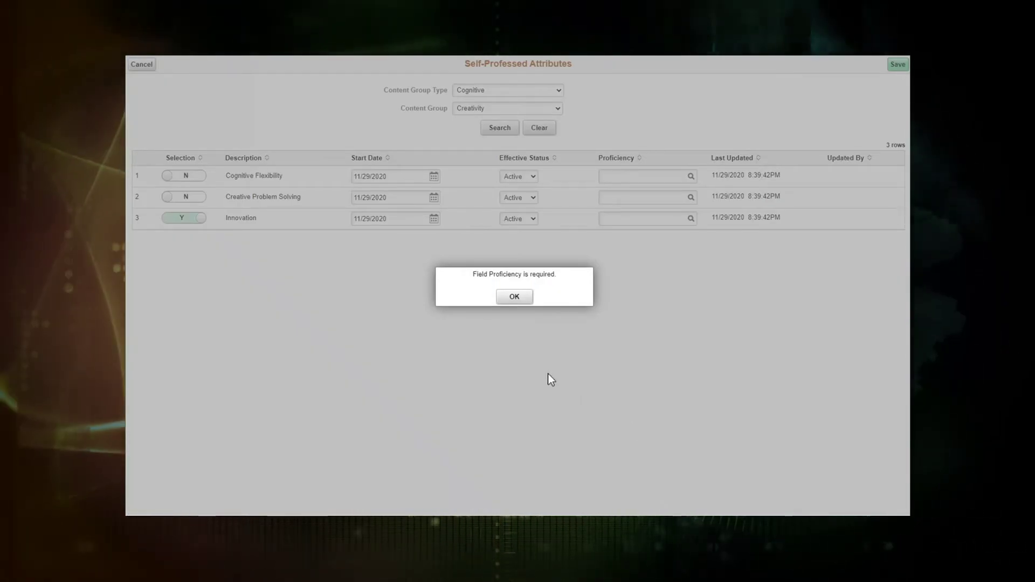
click(514, 298)
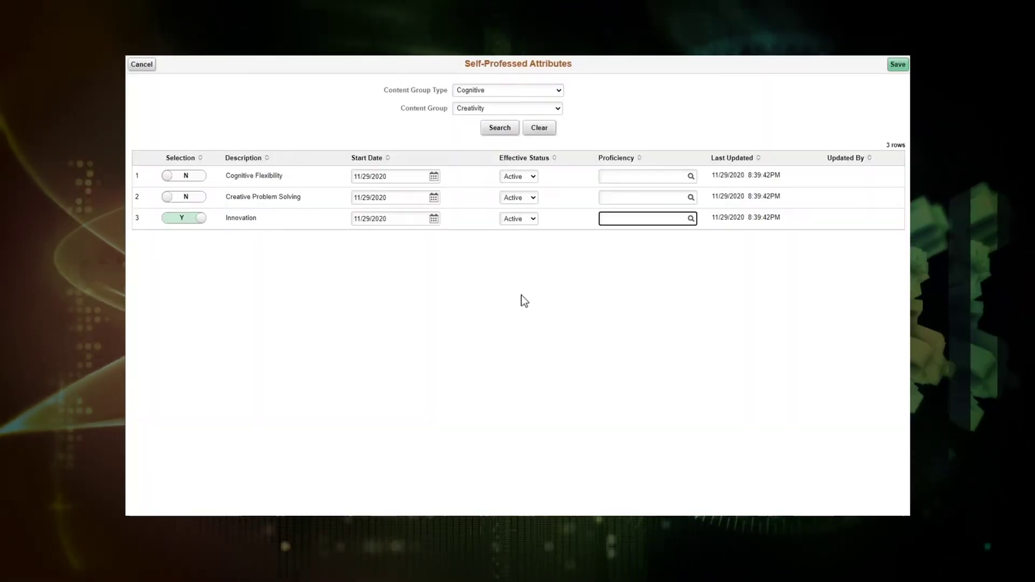
click(690, 220)
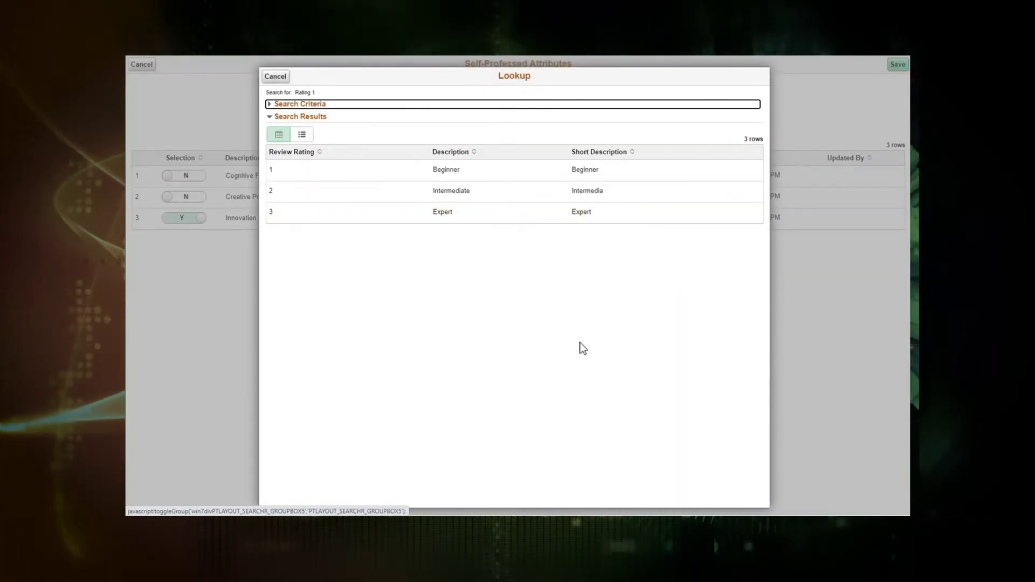
click(451, 192)
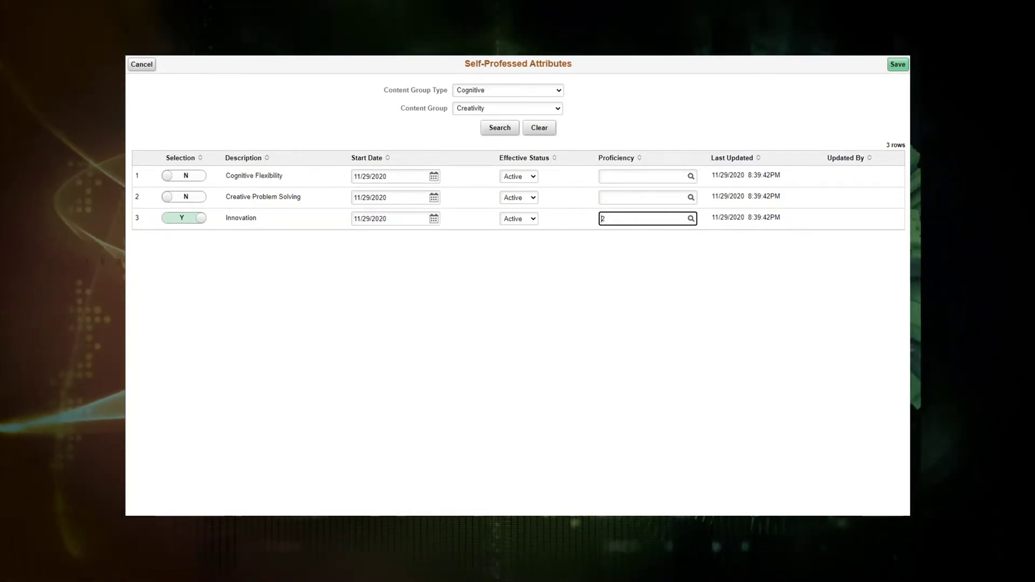
key(Tab)
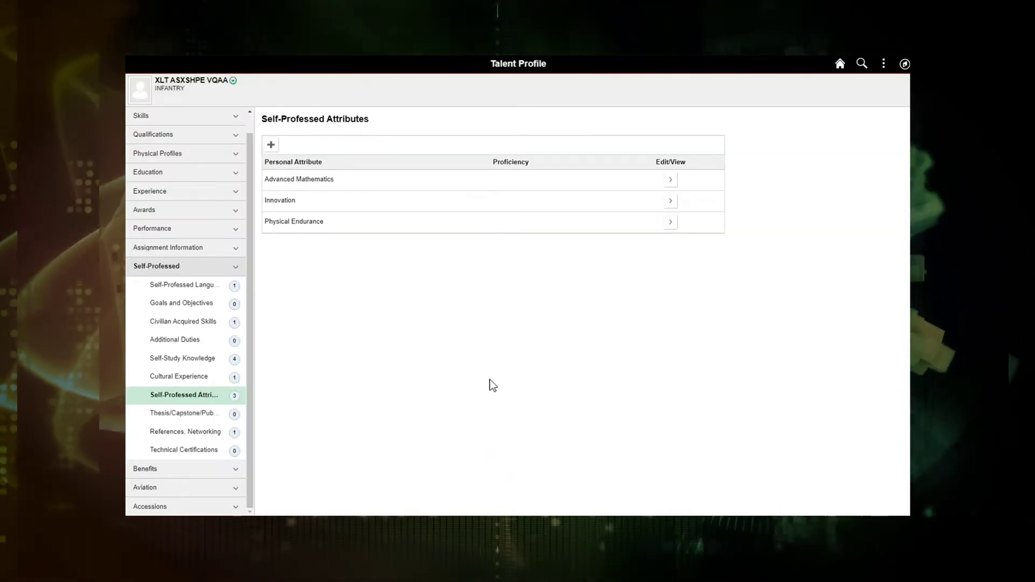
Set the Cryptography self-study knowledge entry to Intermediate proficiency and save
click(181, 364)
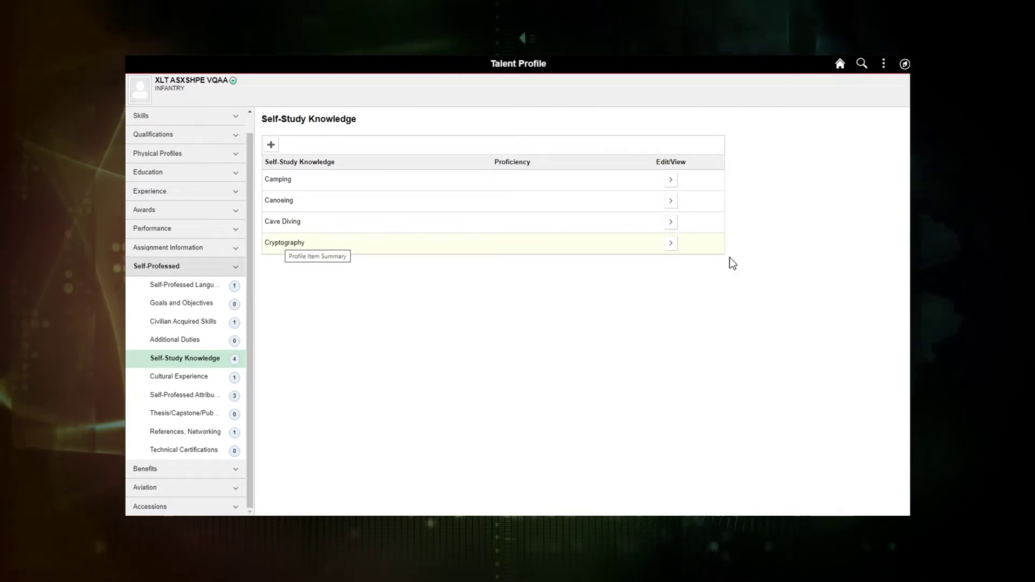
click(676, 247)
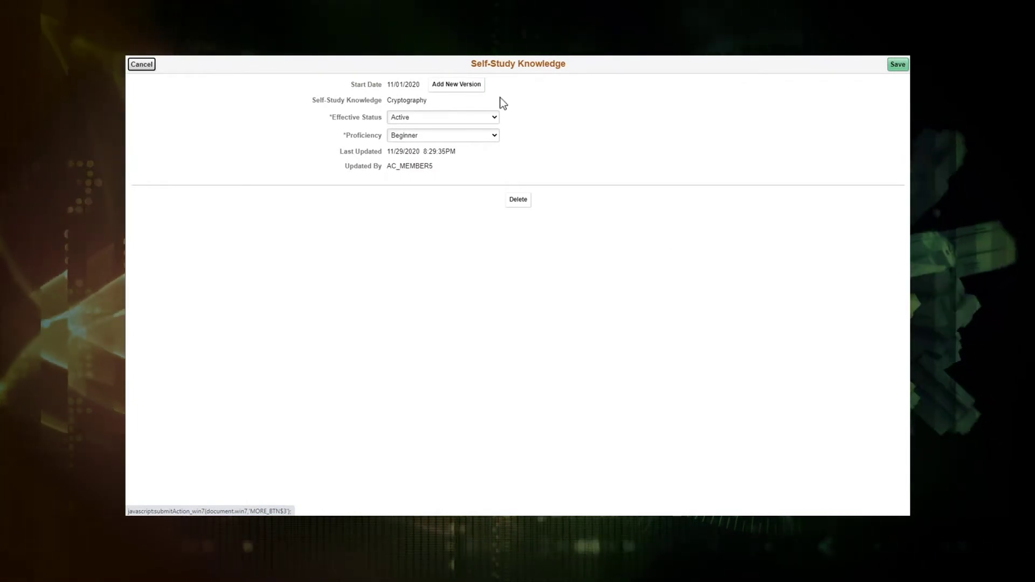
click(497, 136)
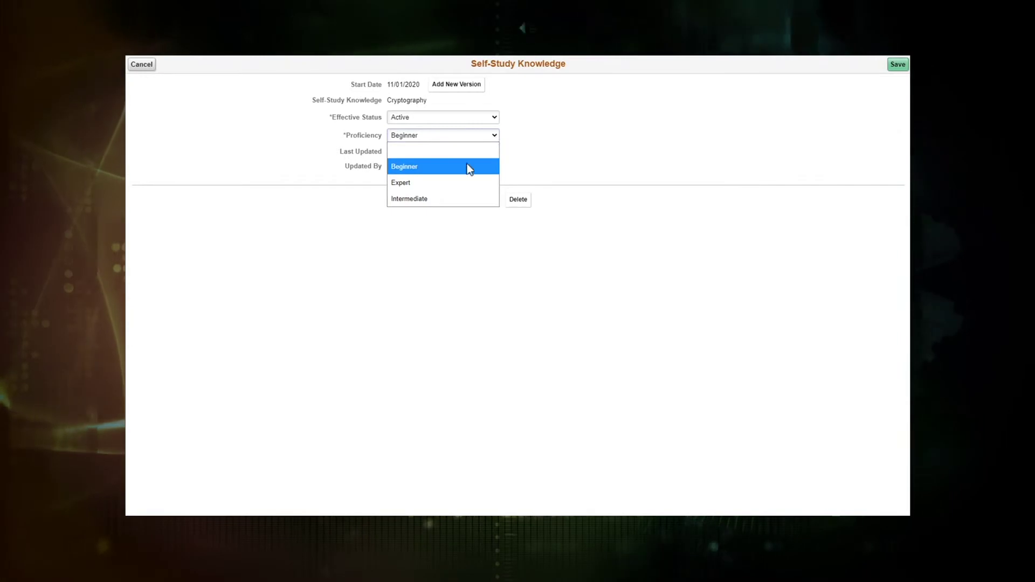
click(415, 198)
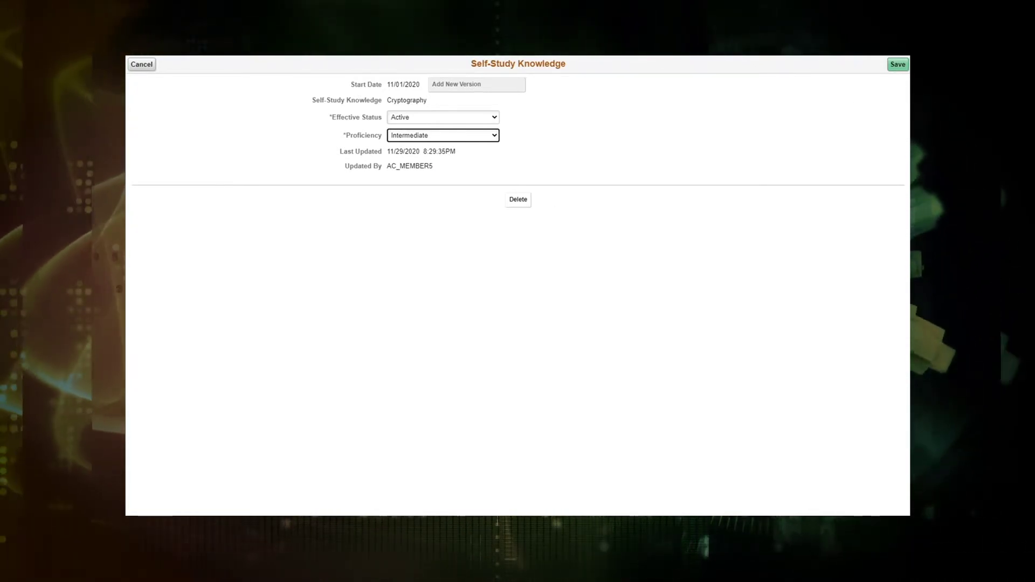
click(899, 65)
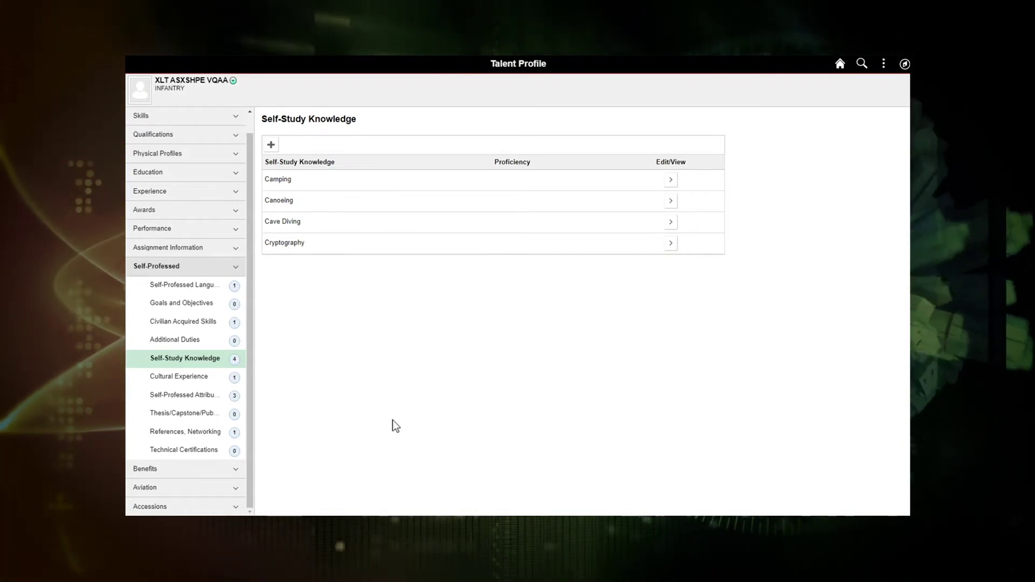
click(210, 400)
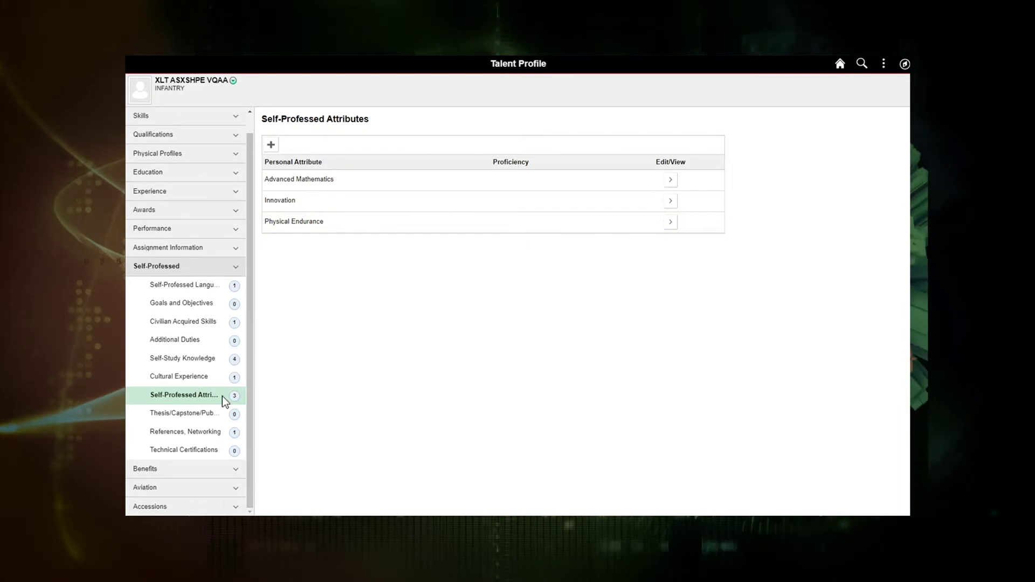
Edit the Physical Endurance attribute to Intermediate proficiency and save
click(671, 222)
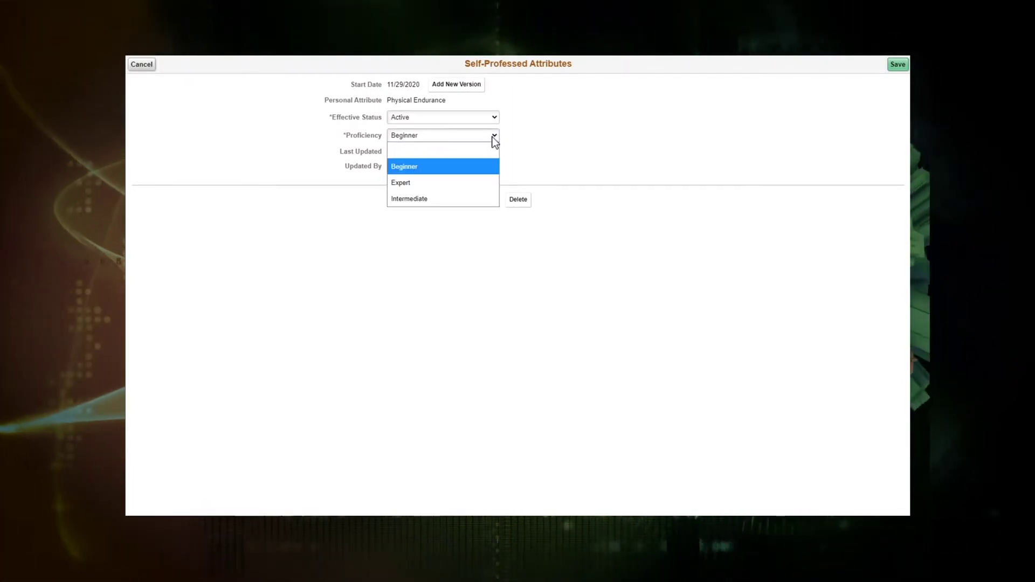
click(432, 199)
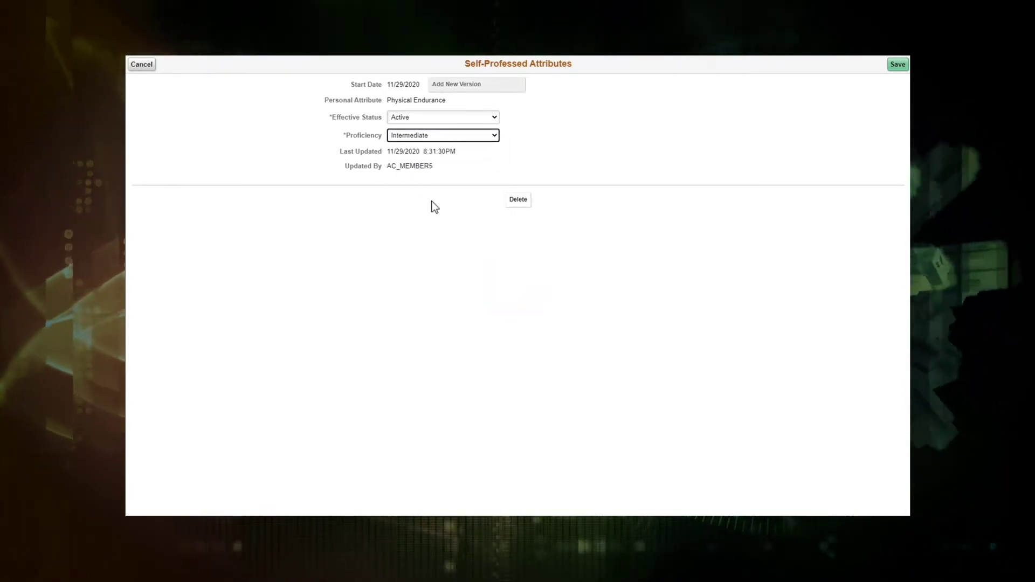
click(898, 64)
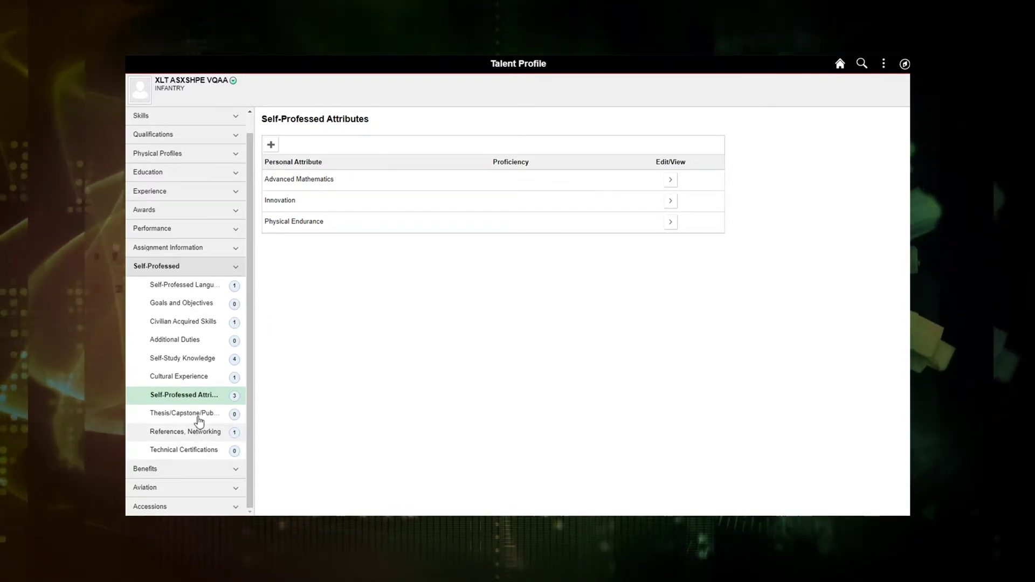
Return to the Self-Study Knowledge list, then sign out via the Actions menu
click(184, 360)
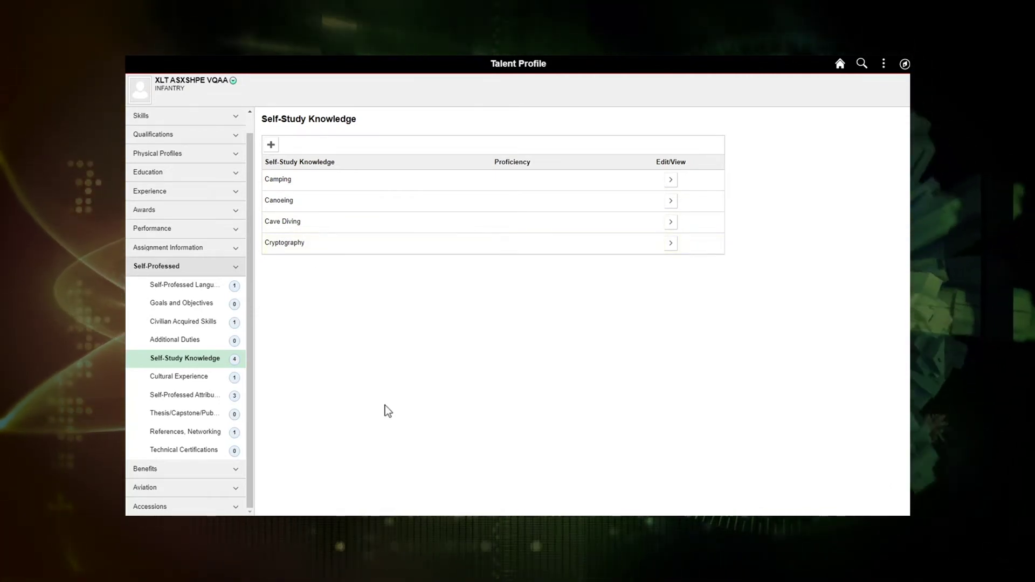
click(885, 64)
click(798, 218)
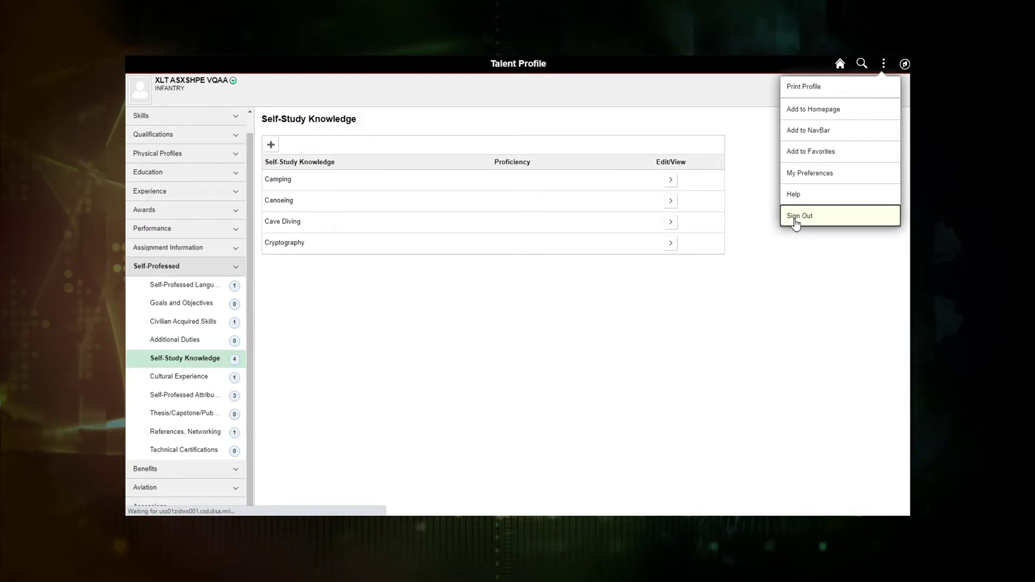
Sign in with the HR professional user ID and account password
text(AC)
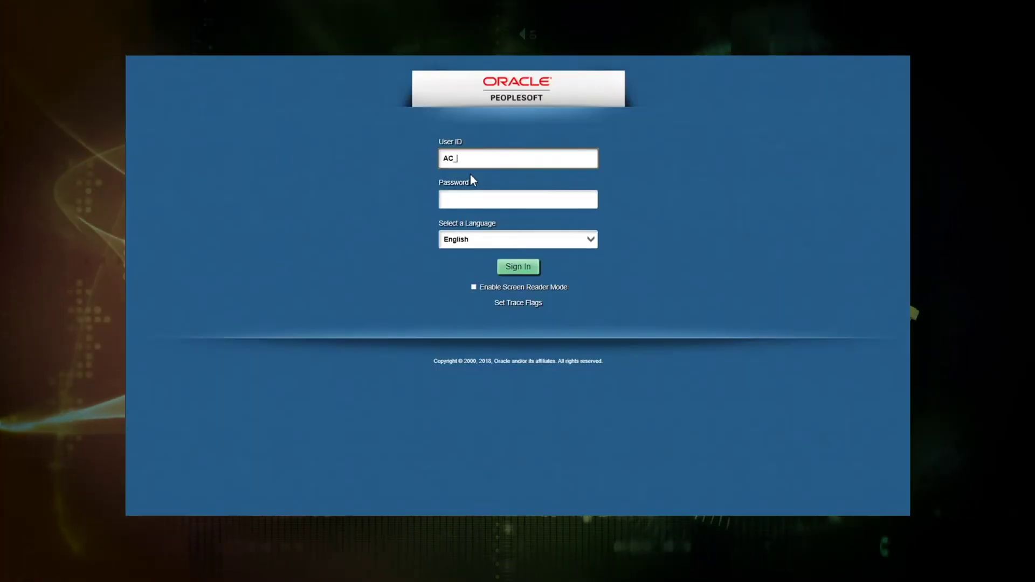
text(_HRPROF5)
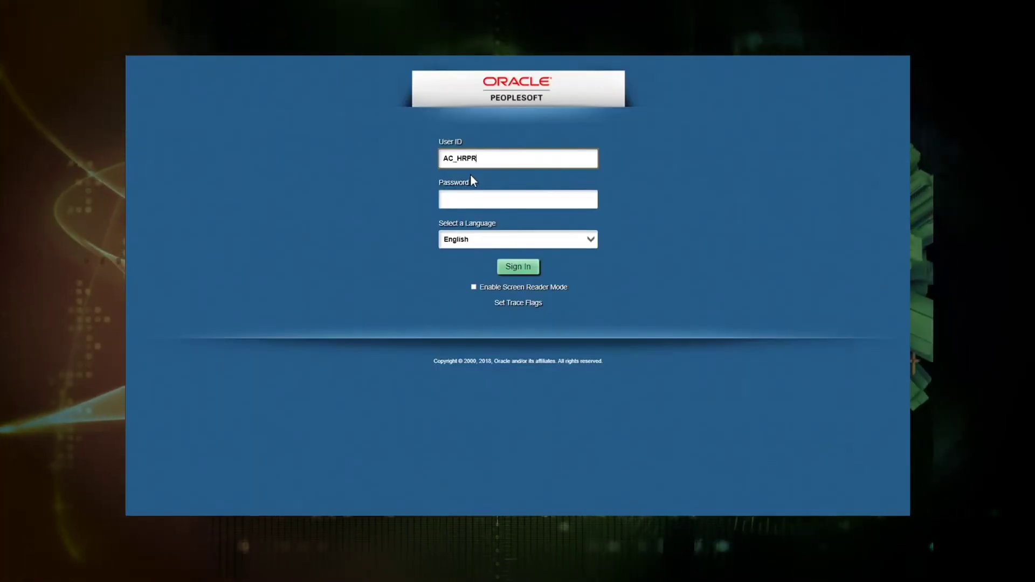
click(473, 200)
text(**************)
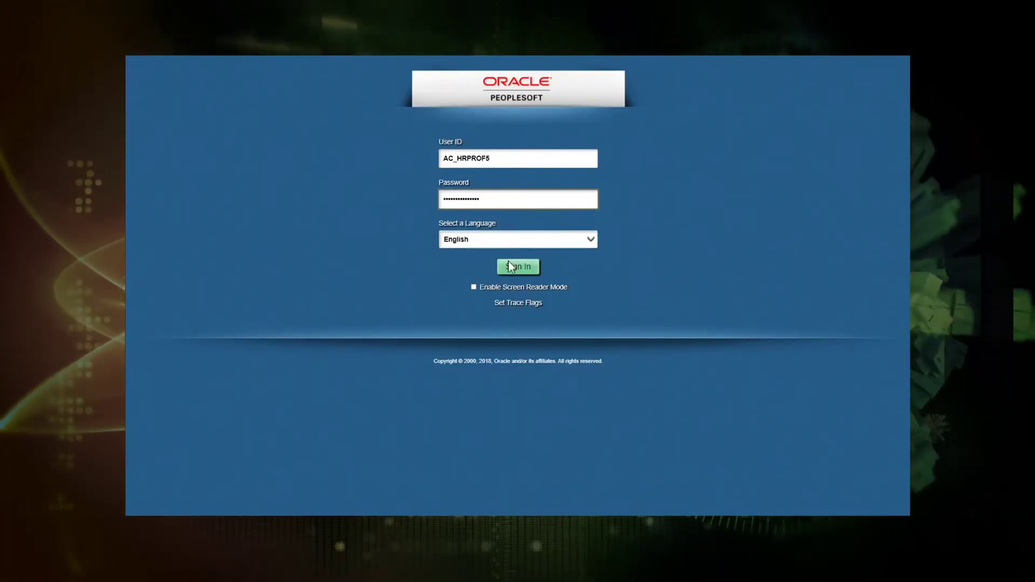
click(519, 267)
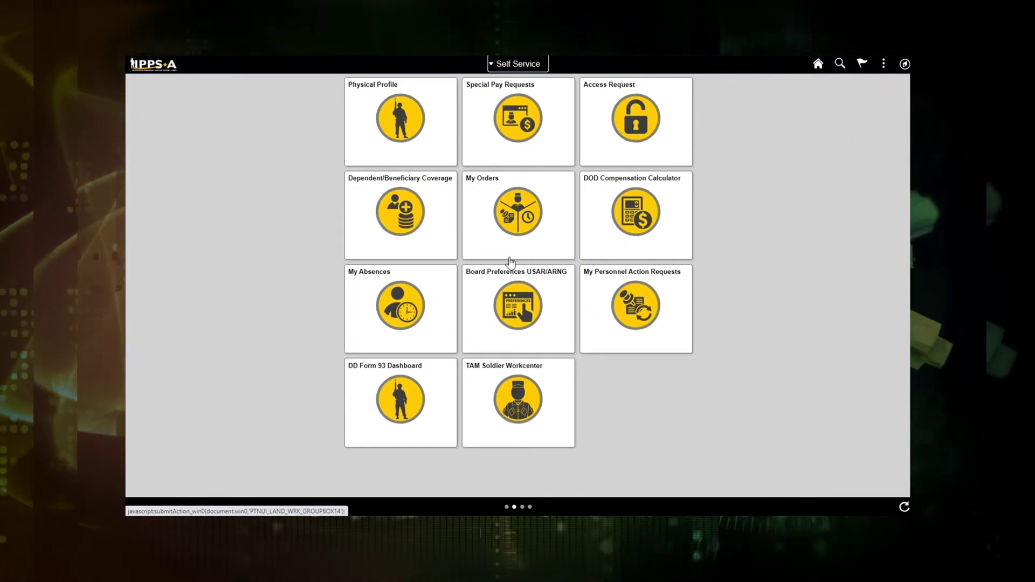
click(510, 259)
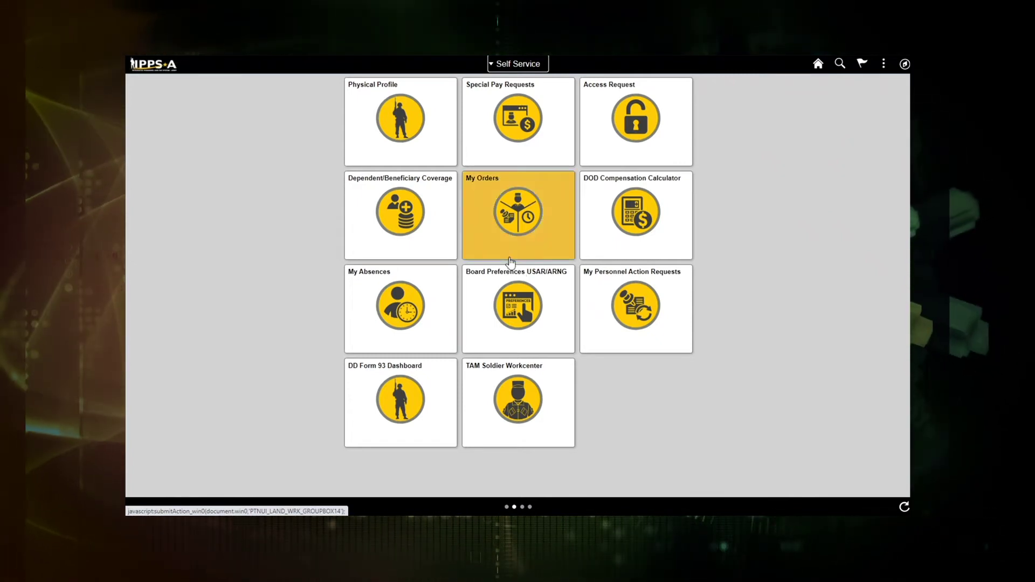
Switch to the HR Professional home page and open the TAM Unit Workcenter
click(501, 65)
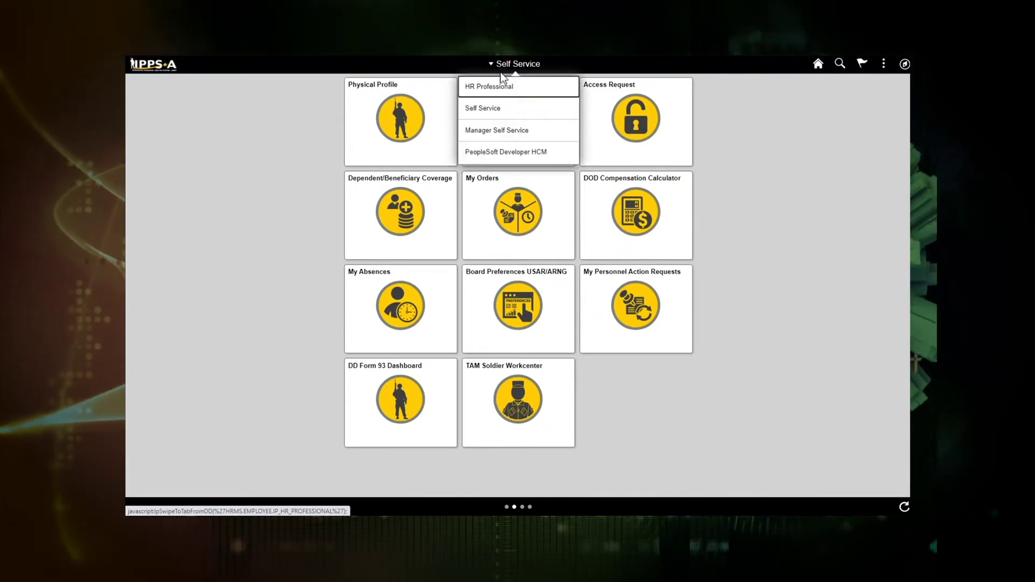
click(501, 92)
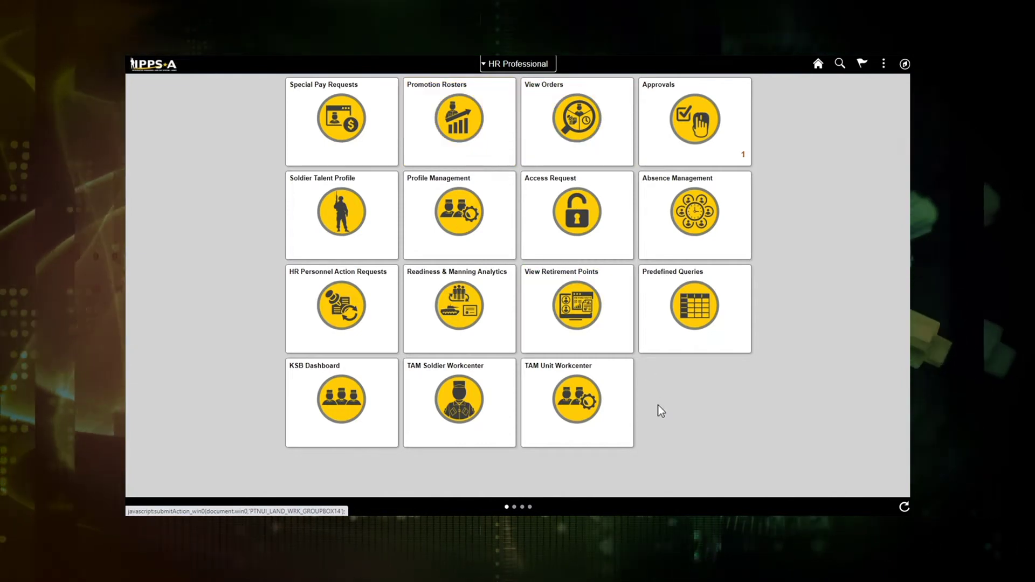
click(577, 394)
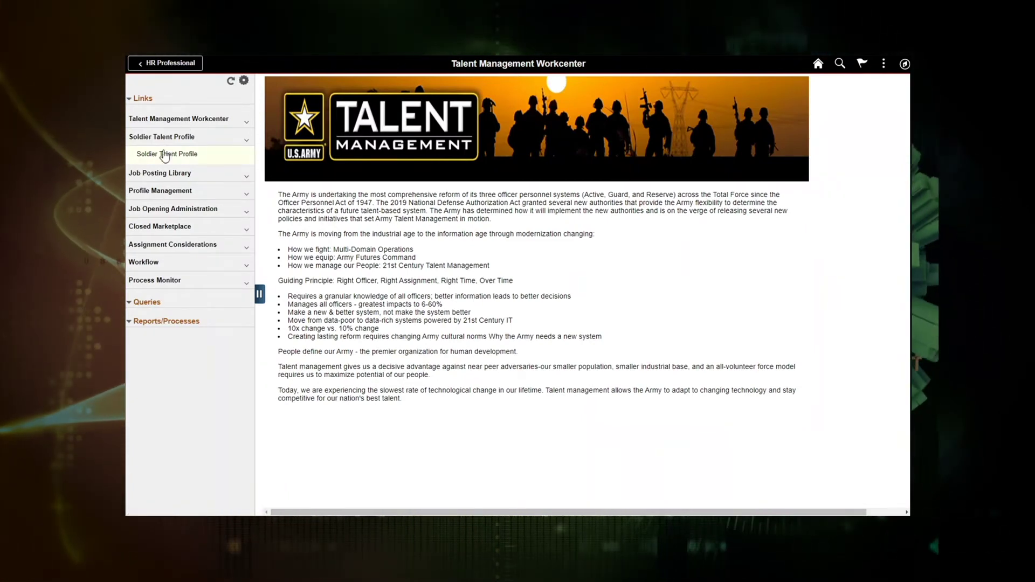
Search Person Profiles under Profile Management using the soldier's employee ID
click(154, 194)
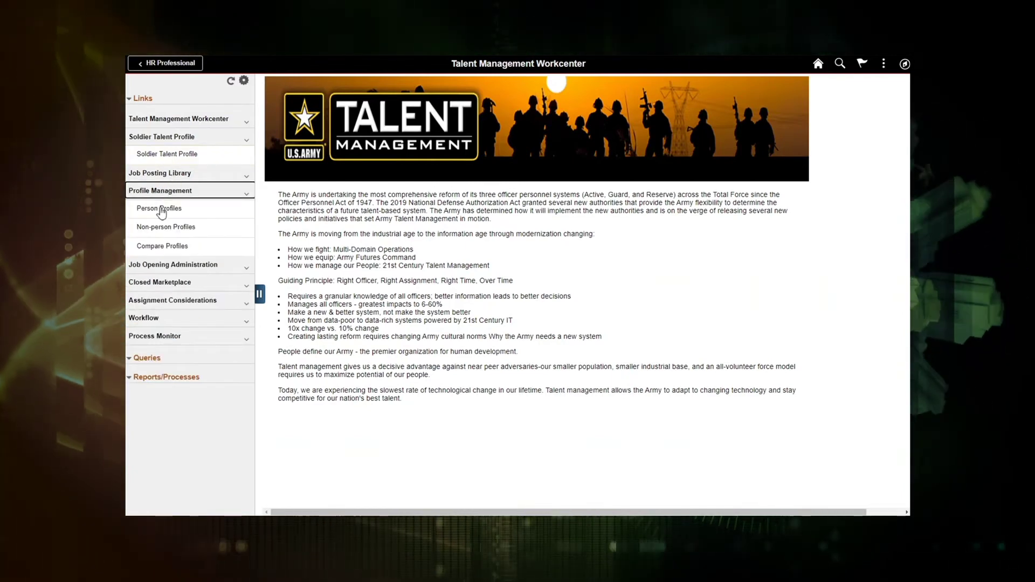
click(161, 209)
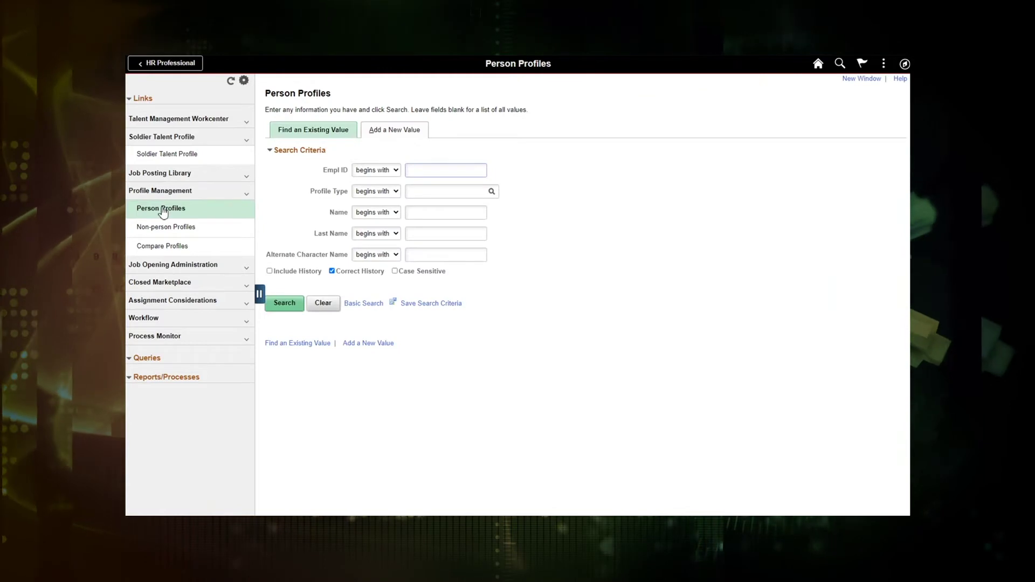
text(000)
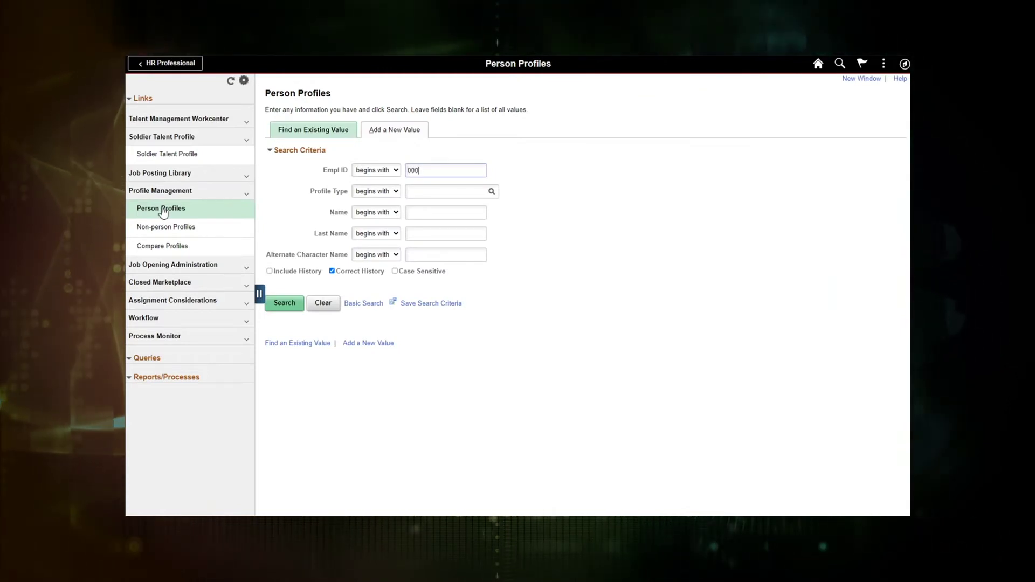
text(2682)
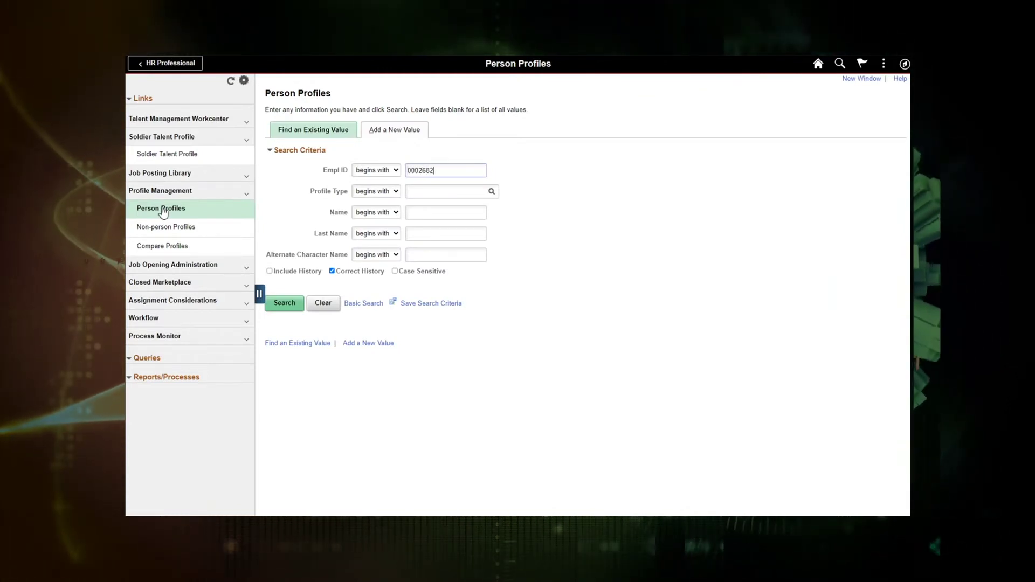
text(000)
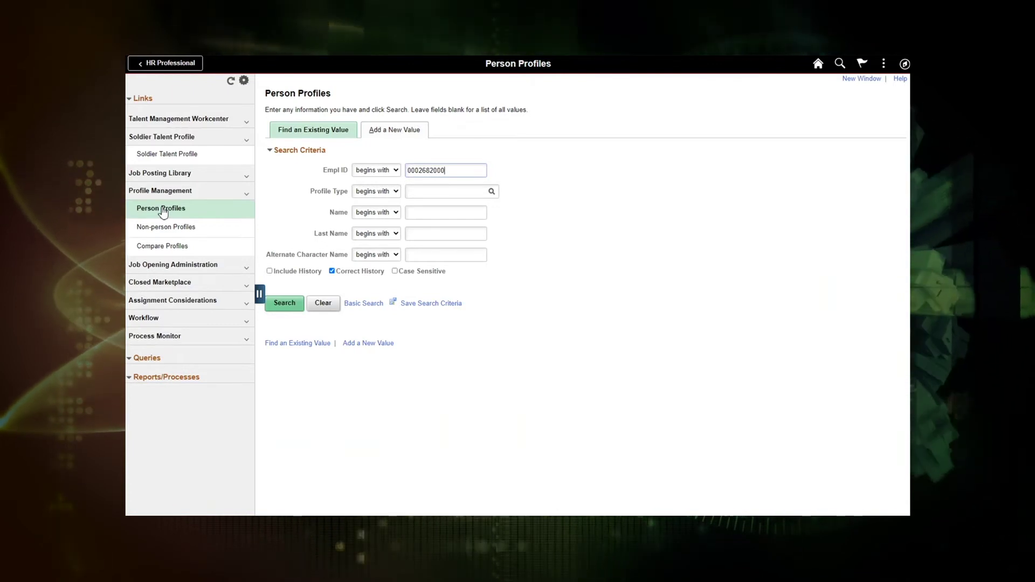
click(285, 303)
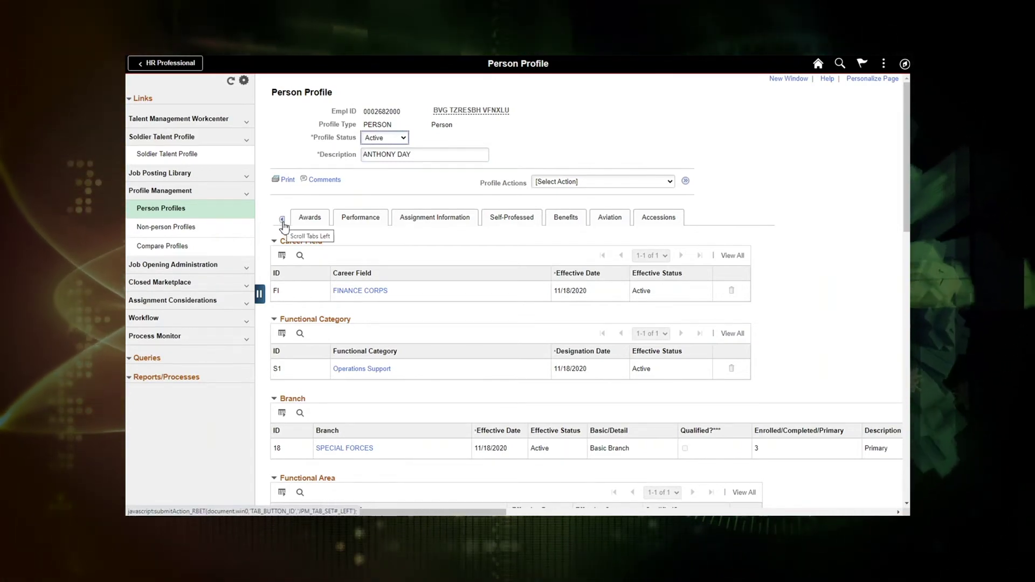
Show the Self-Professed entries and start a new language entry with its language lookup
click(506, 222)
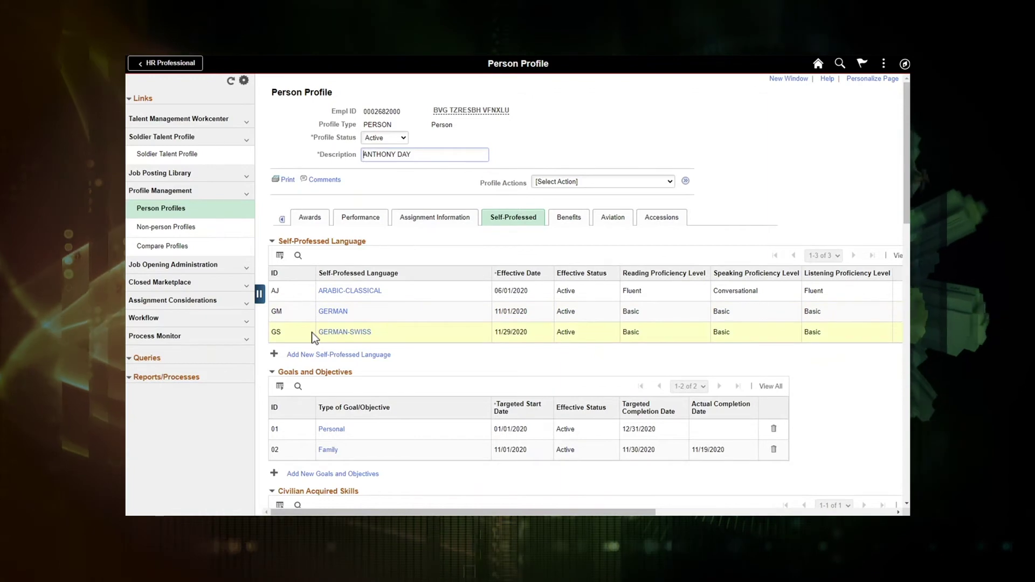
click(274, 356)
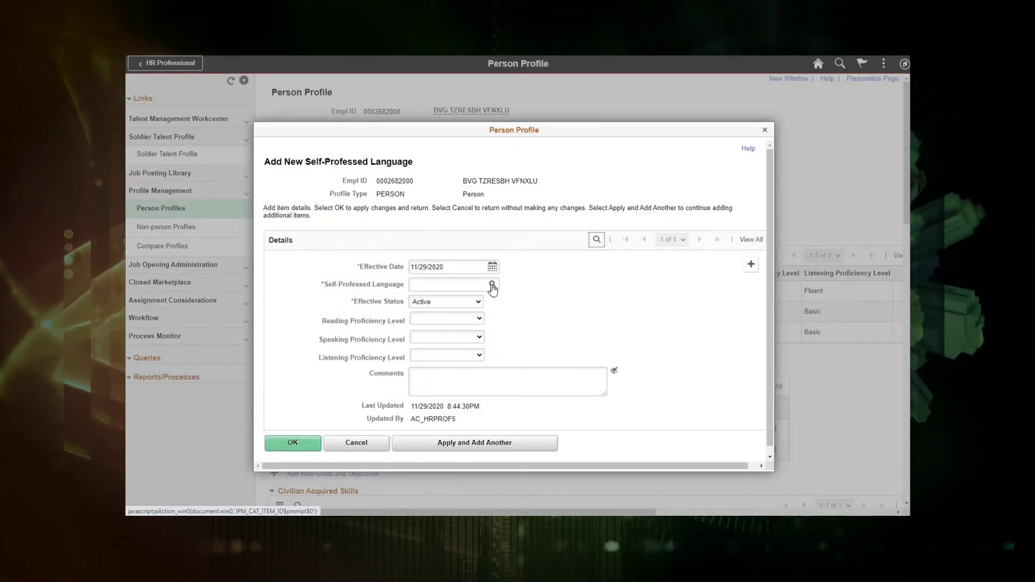
click(493, 286)
Search the language lookup for 'Germ' and choose GERMAN-BAVARIAN
click(585, 169)
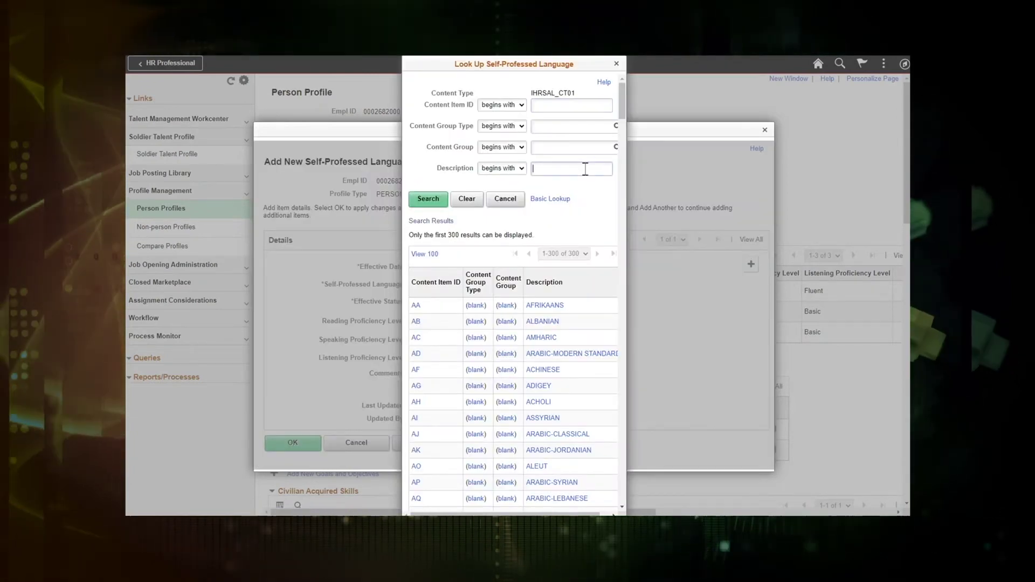
text(German)
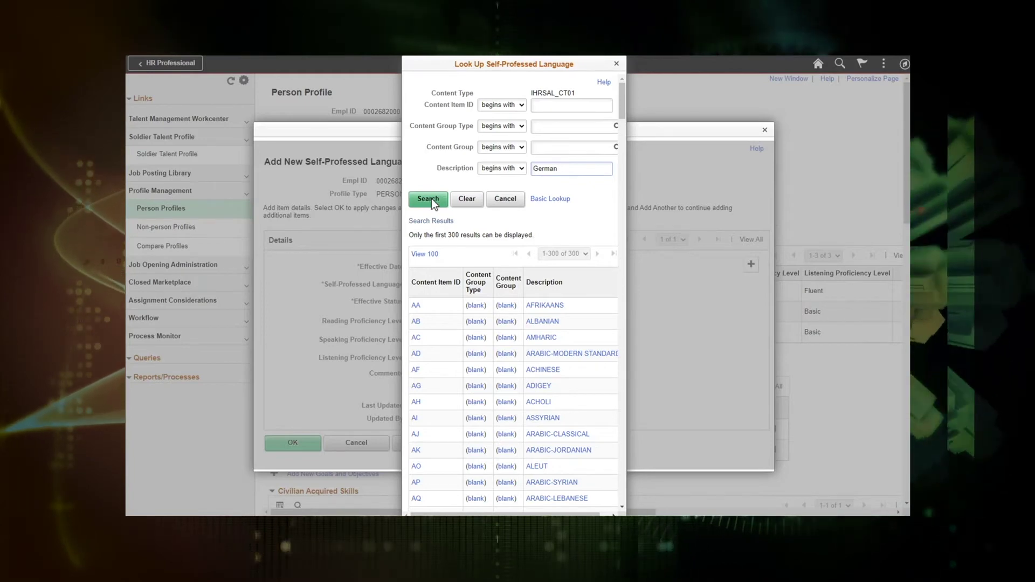
click(432, 198)
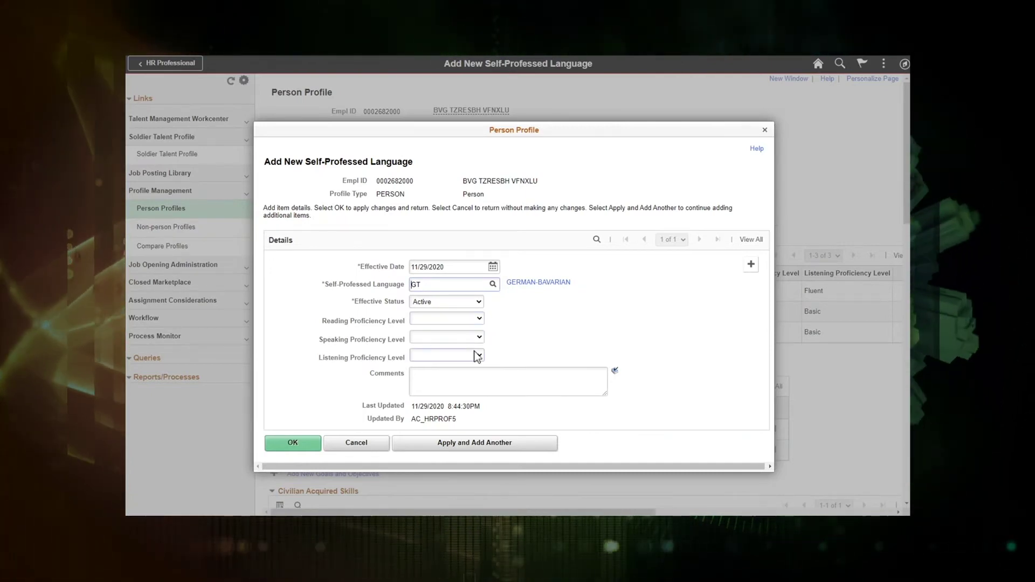
Set reading, speaking and listening proficiency to Basic and confirm the language entry
click(478, 320)
click(424, 351)
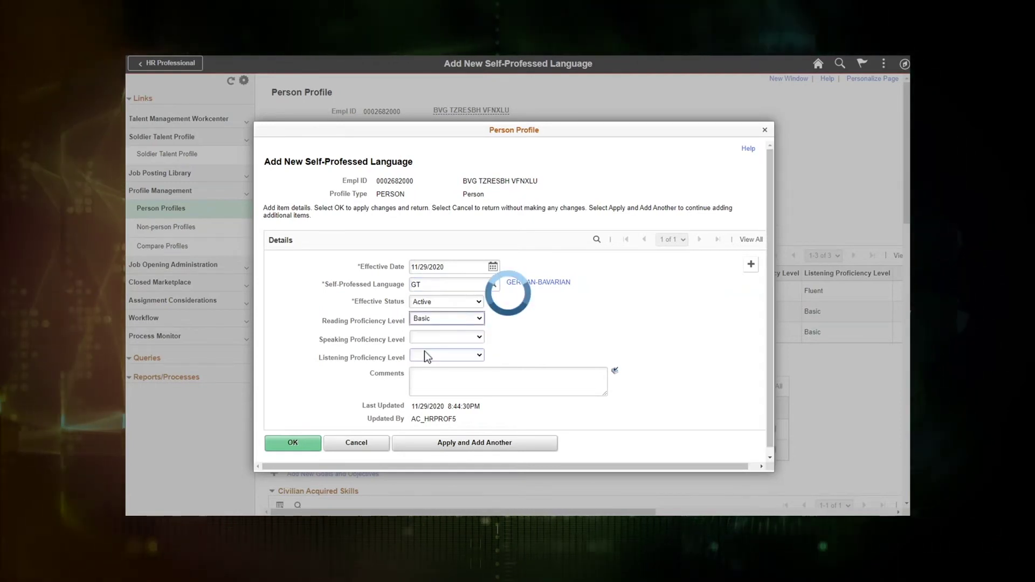
click(479, 339)
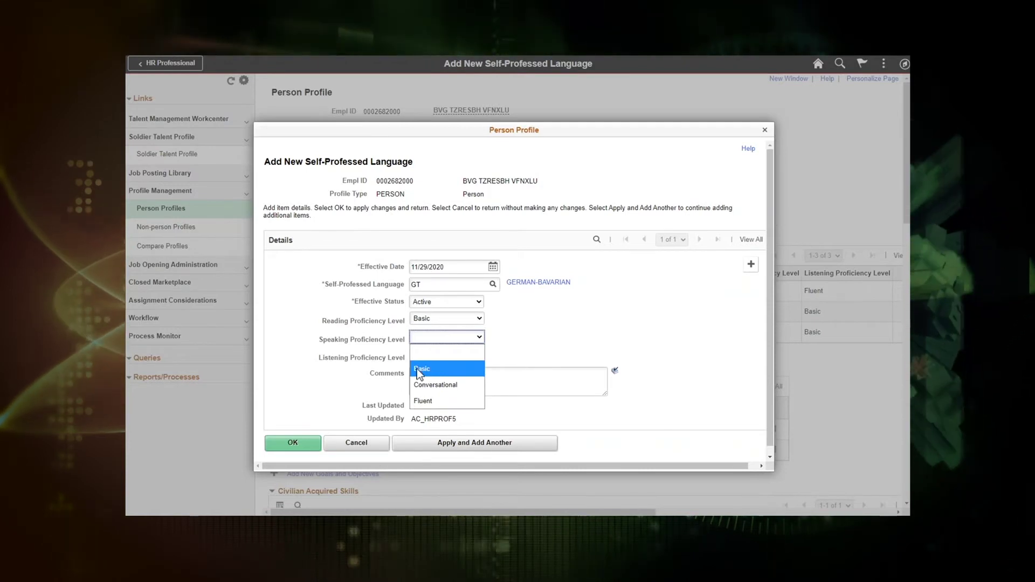
click(419, 370)
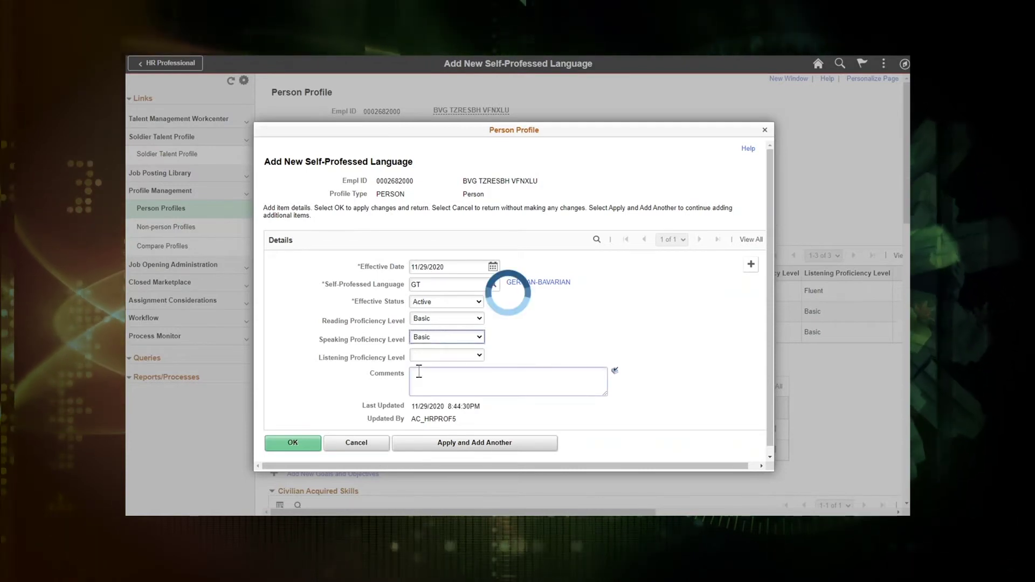
click(481, 355)
click(426, 390)
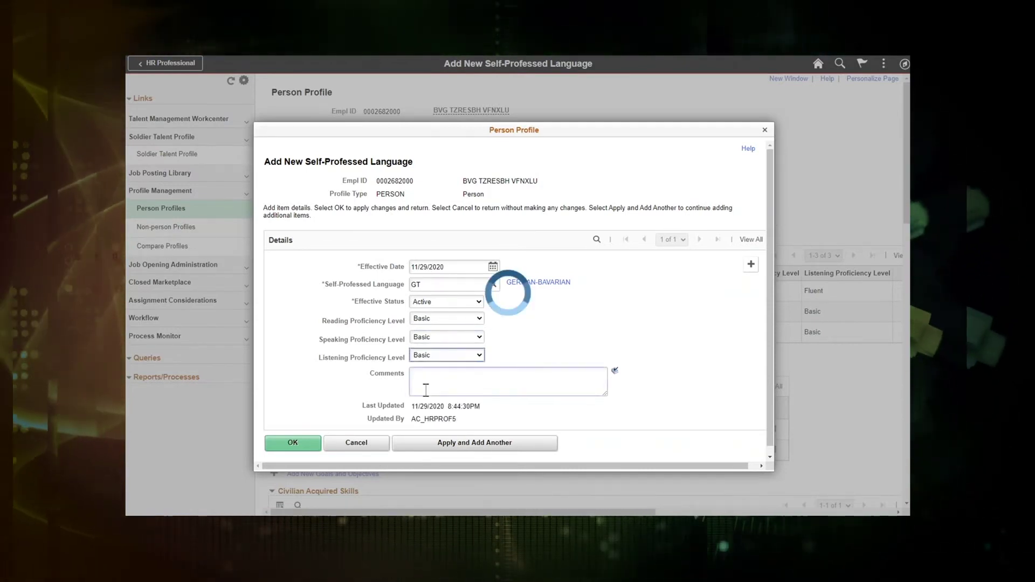
click(299, 443)
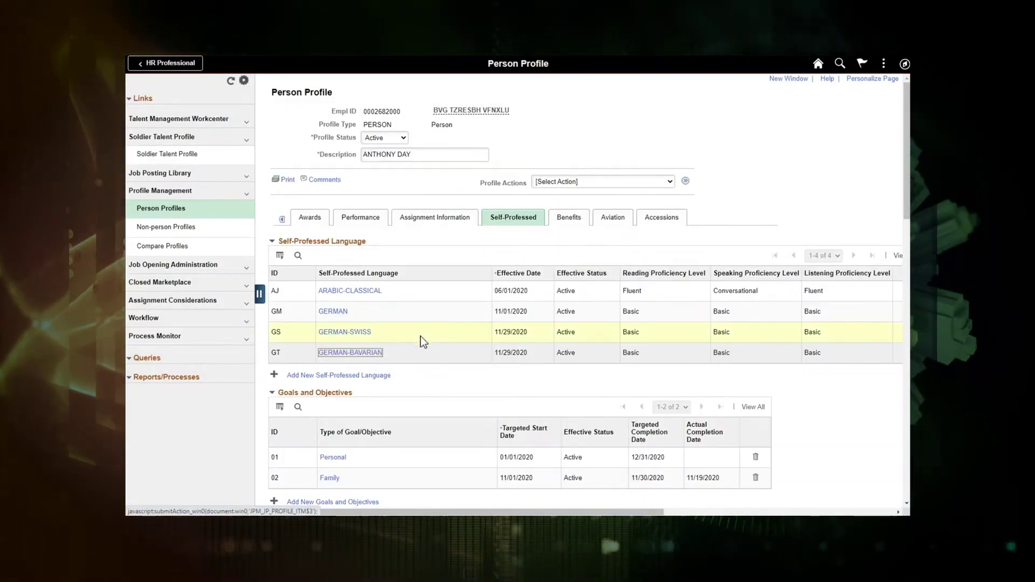
Save the Person Profile with the new GERMAN-BAVARIAN language
scroll(420, 336, down, 10)
scroll(427, 345, down, 7)
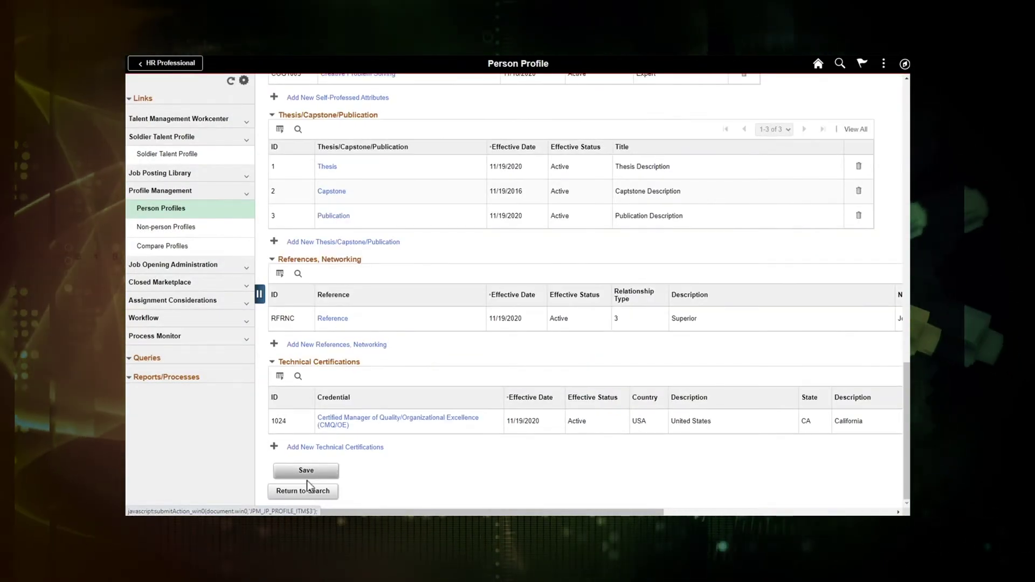
click(306, 471)
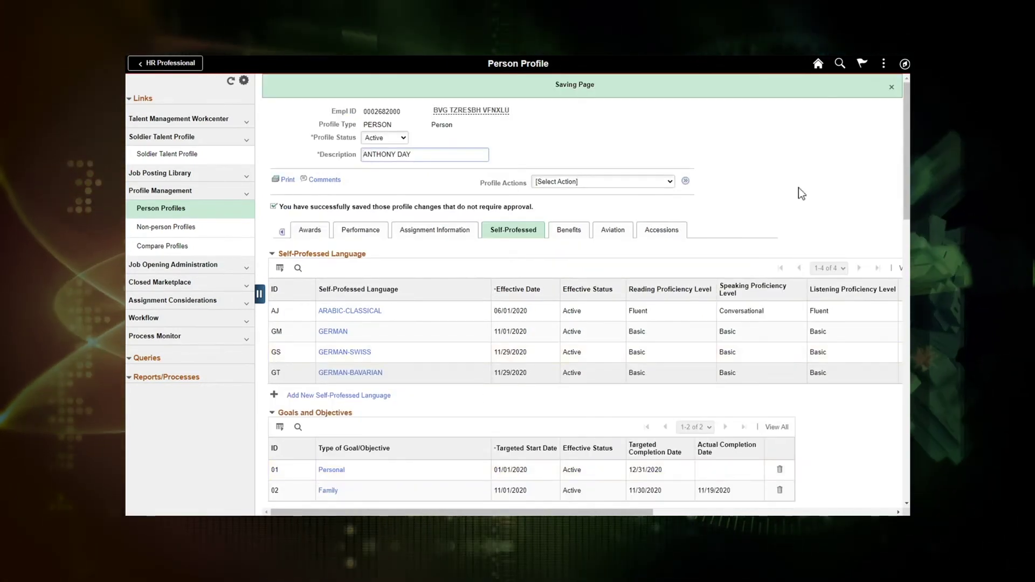
scroll(801, 183, down, 7)
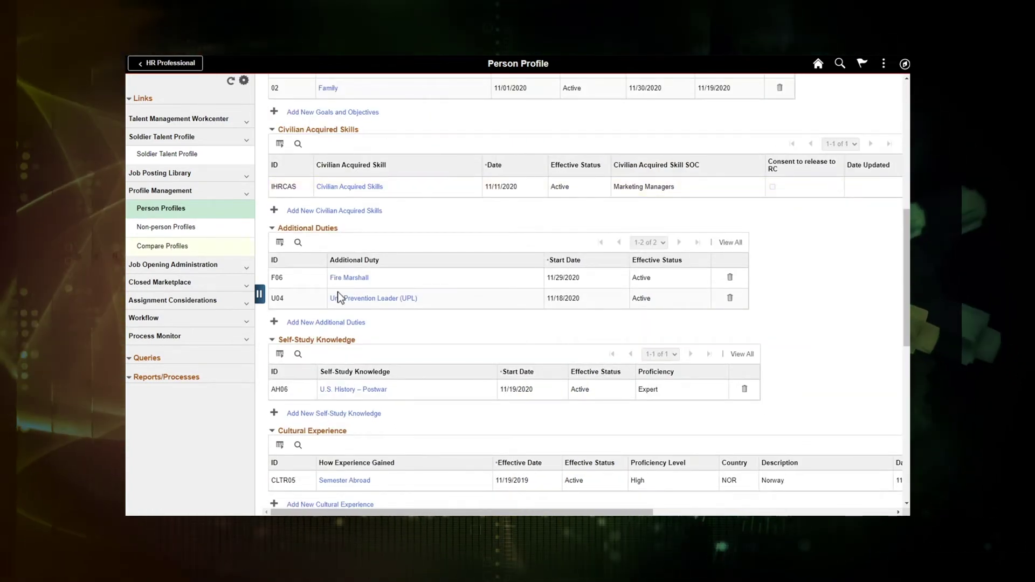
Change the Fire Marshall duty's end date from 11/30/2020 to 12/31/2020 and confirm it
click(351, 278)
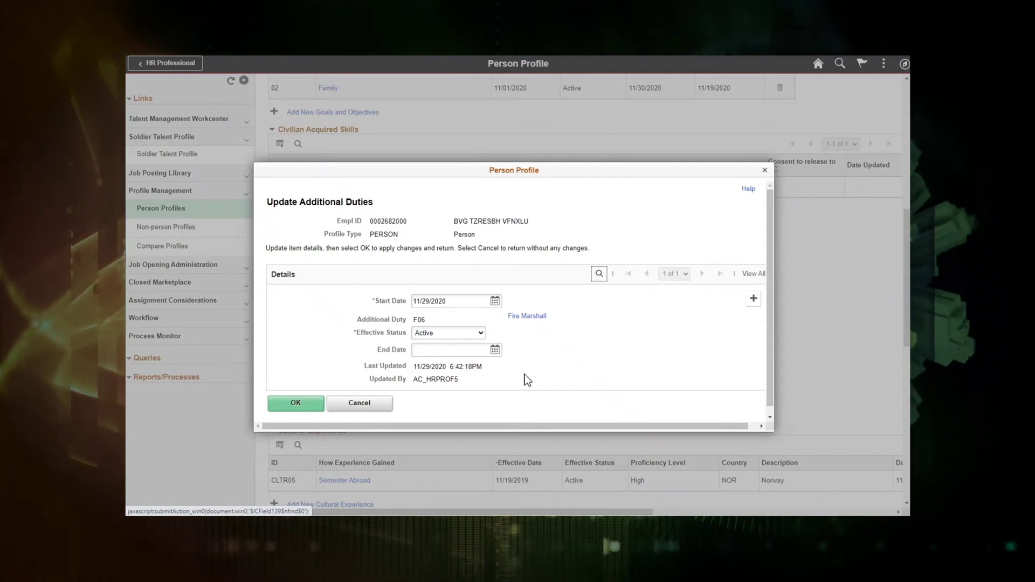
click(495, 351)
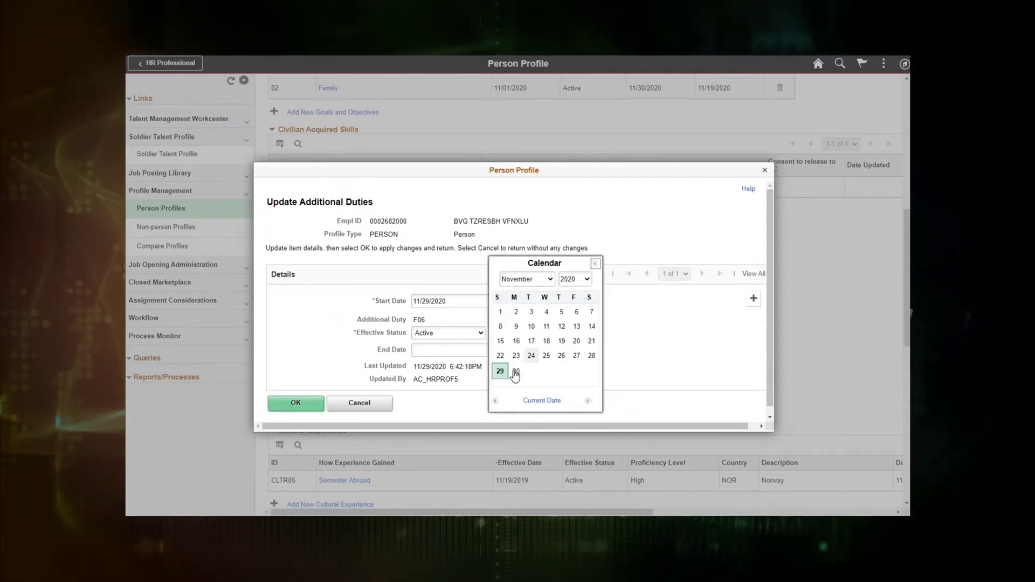
click(516, 372)
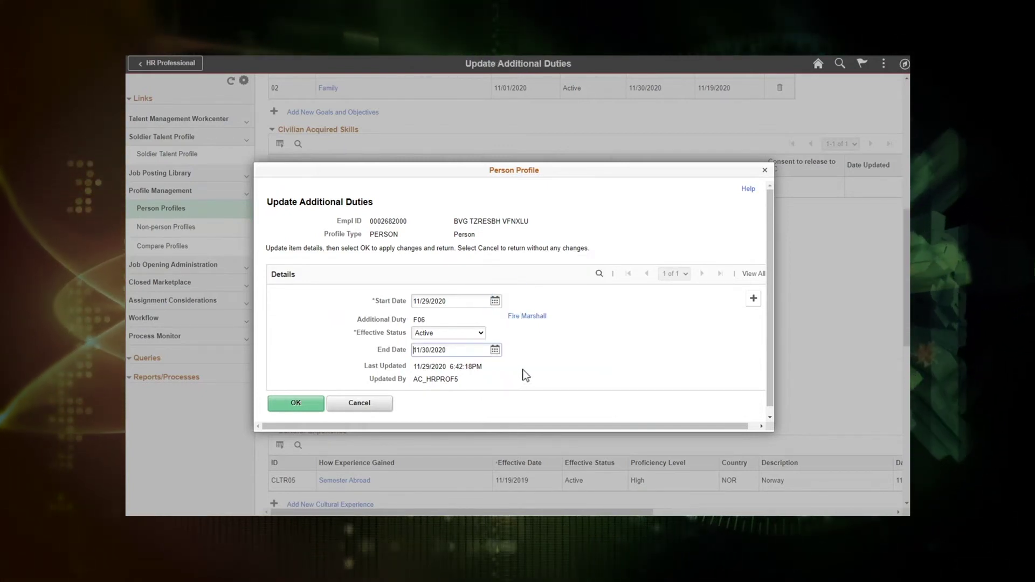
click(495, 351)
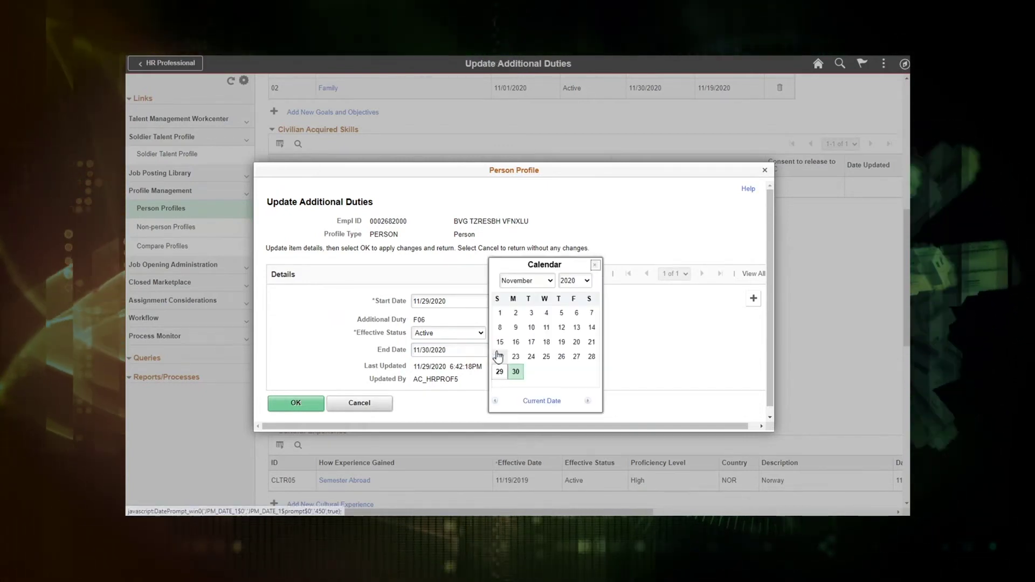
click(527, 280)
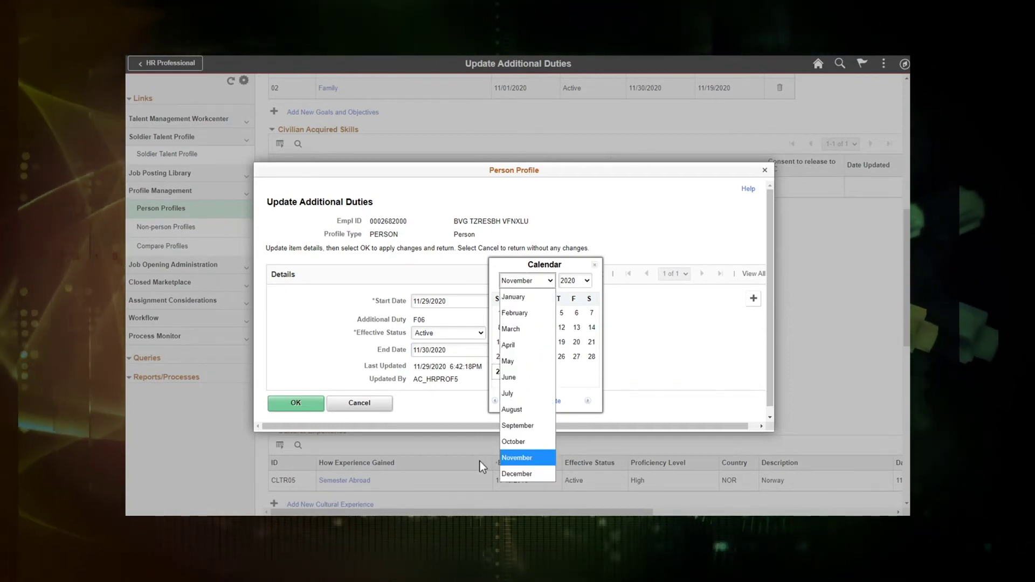
click(516, 474)
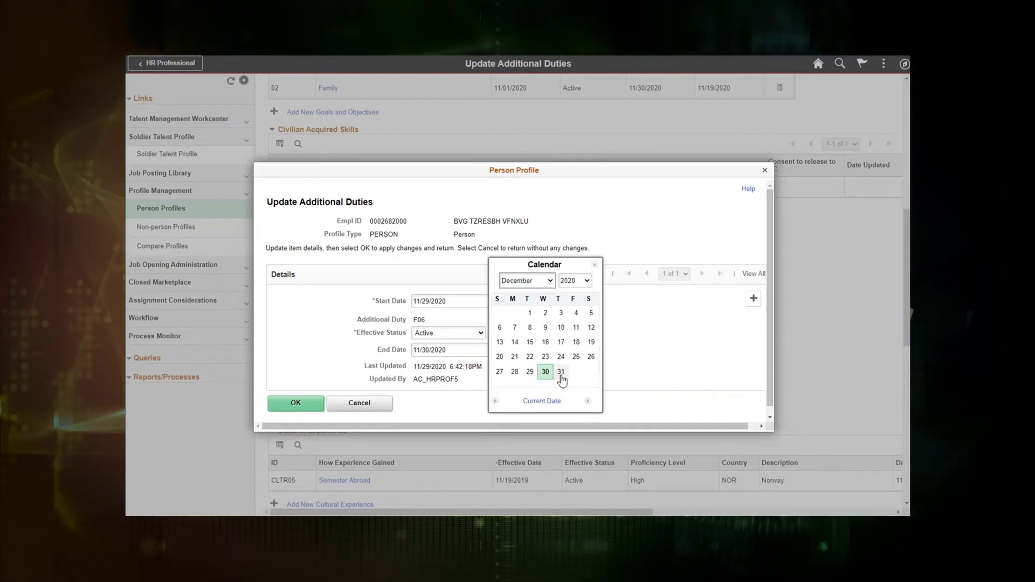
click(561, 372)
click(294, 403)
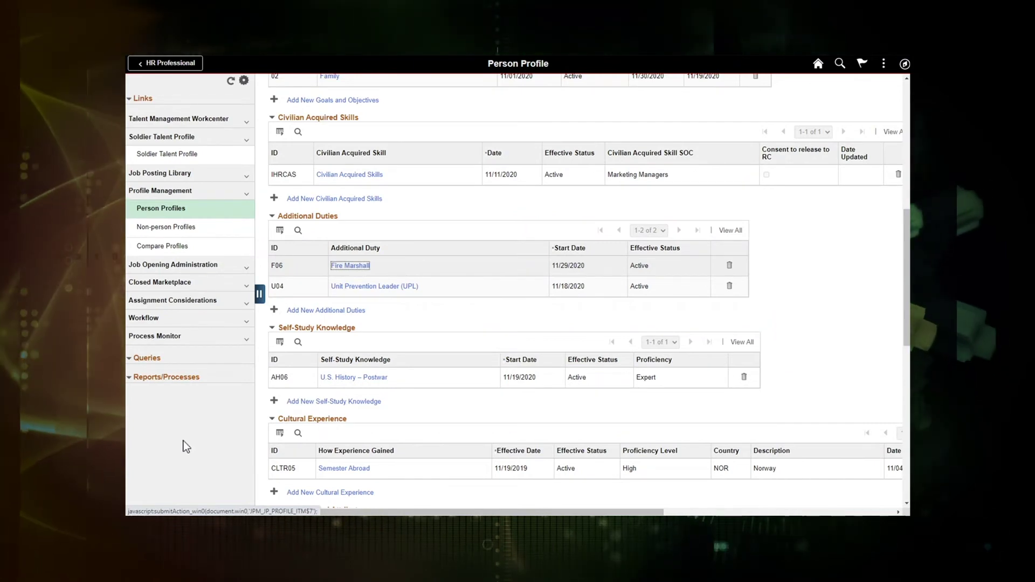
Check the saved language and duties, then go to the Soldier Talent Profile page
scroll(345, 366, up, 6)
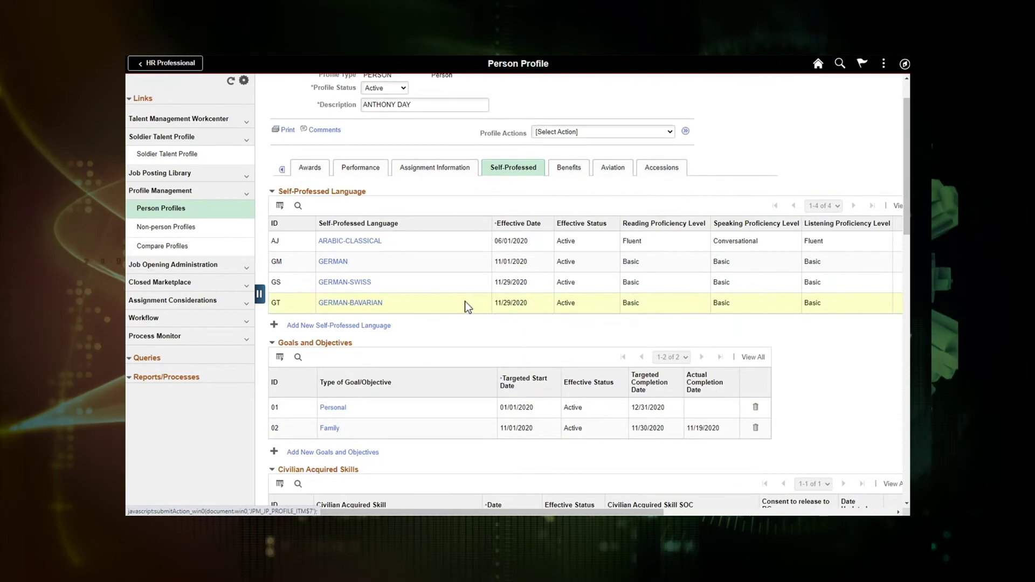
scroll(463, 302, down, 4)
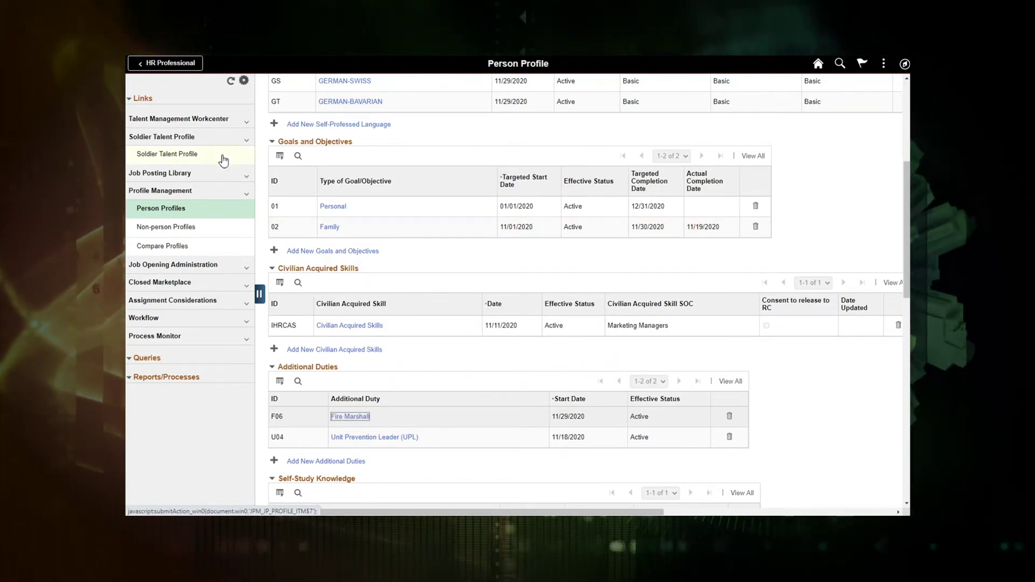
click(187, 157)
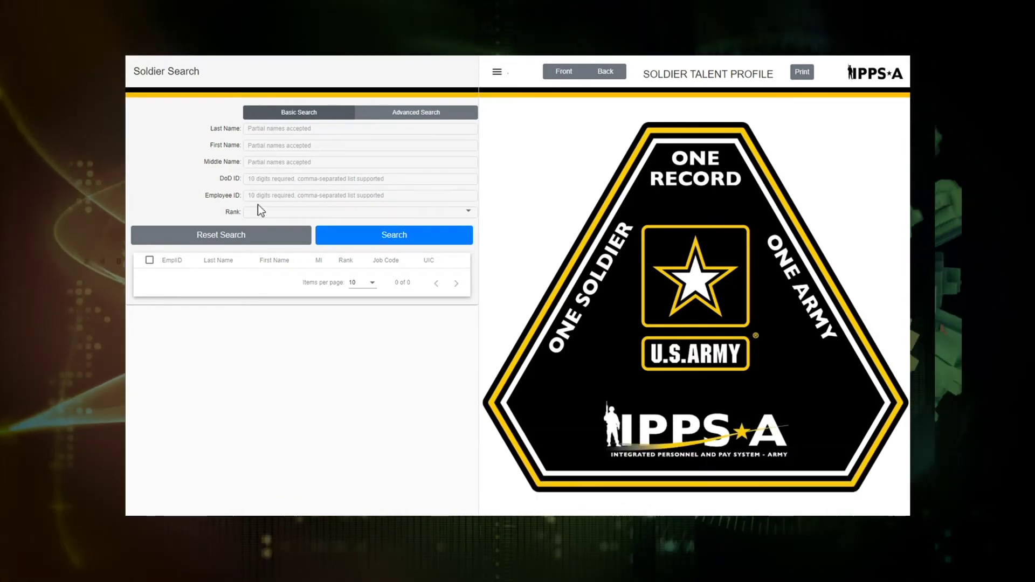
Search by the soldier's employee ID and open the PFC's talent profile from the results
click(276, 198)
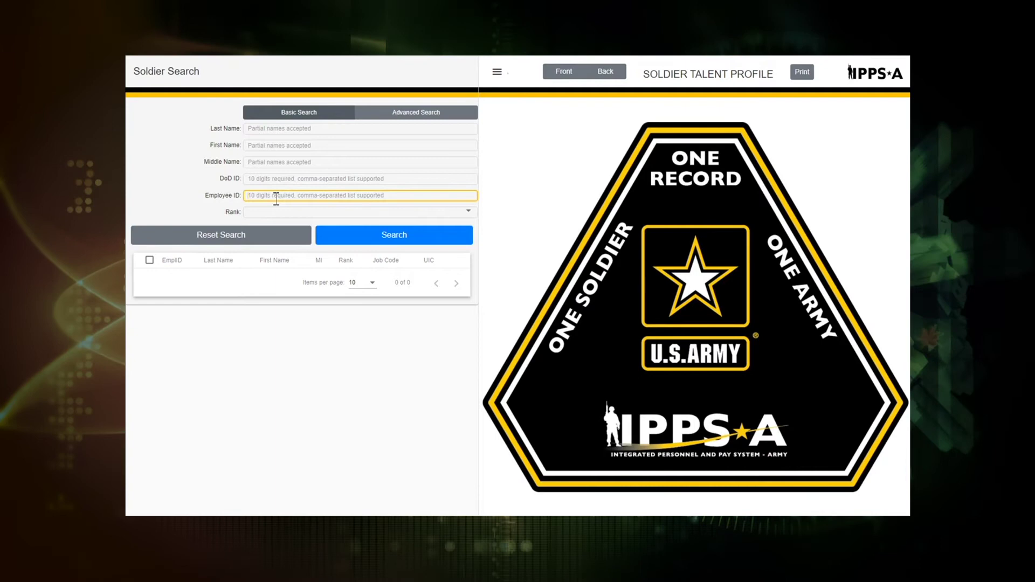
text(000)
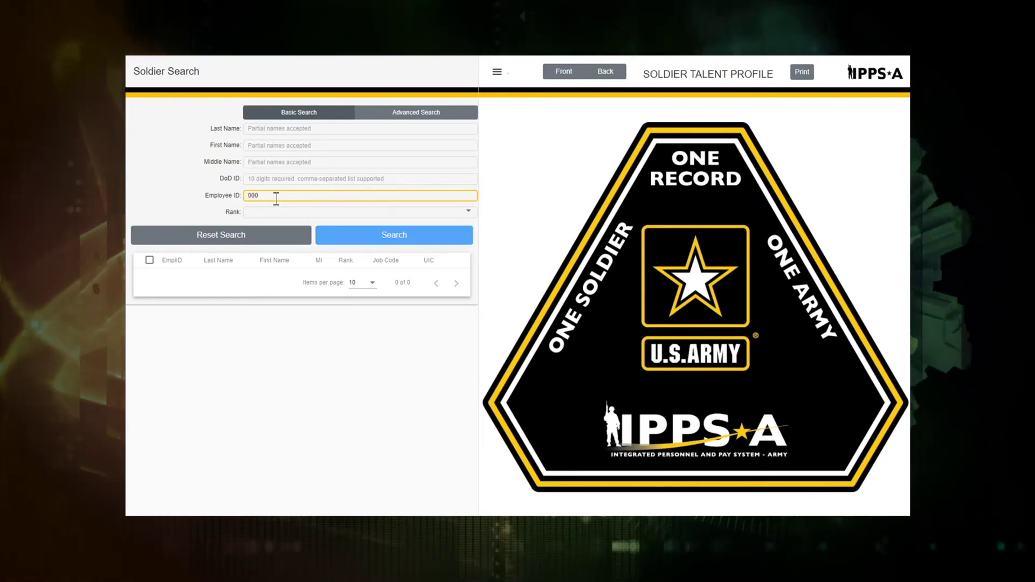
text(268)
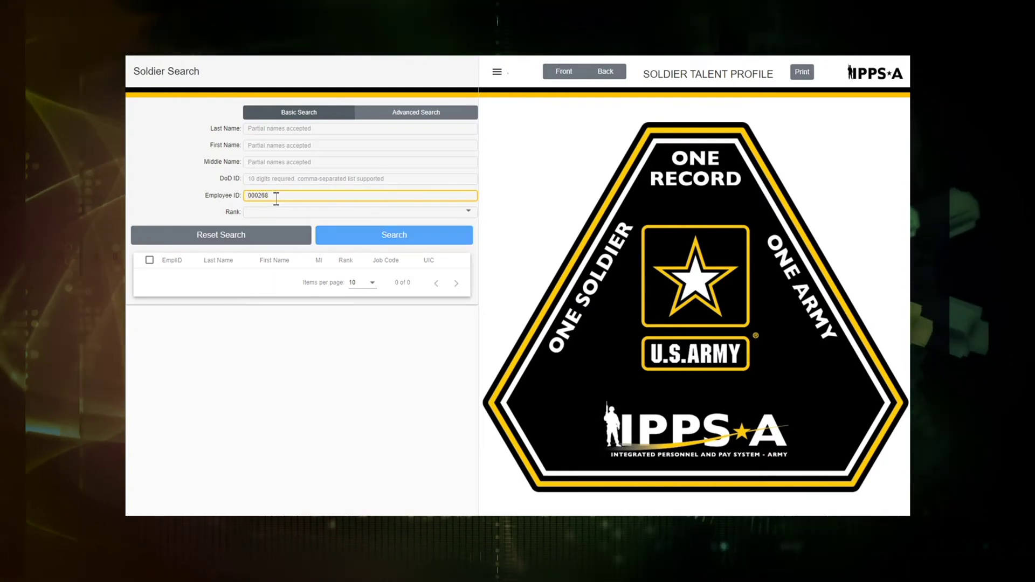
text(2000)
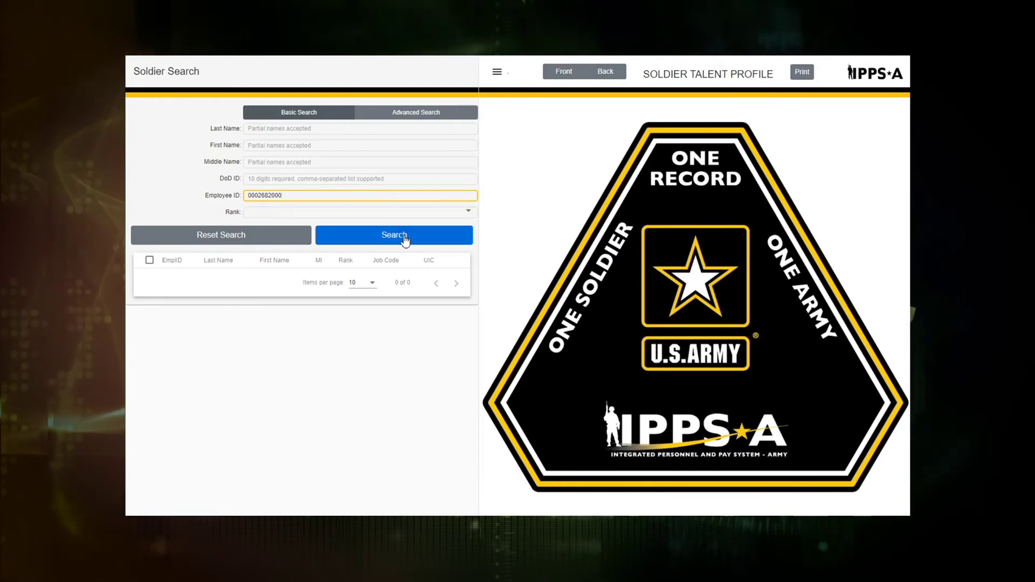
click(405, 238)
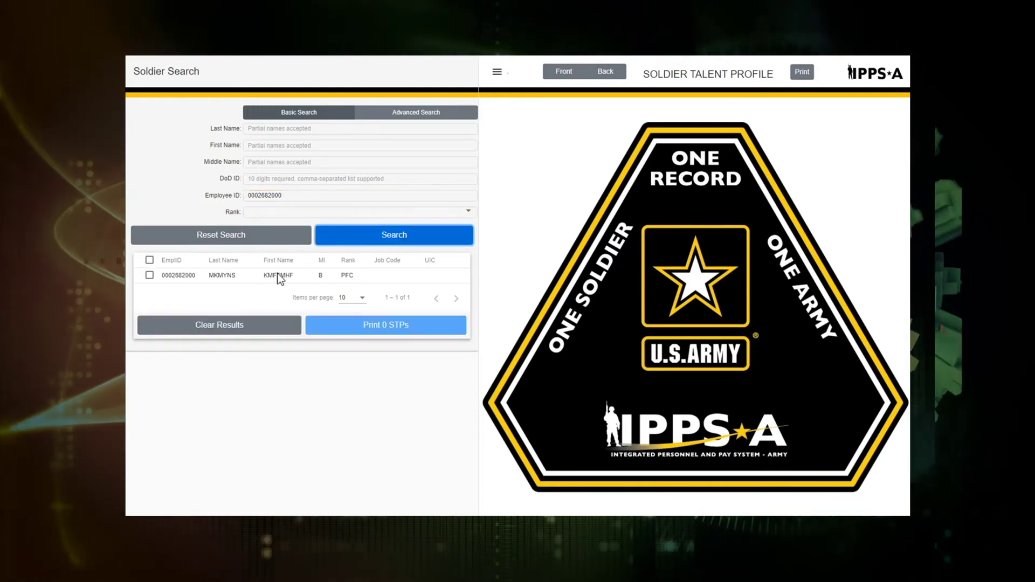
click(222, 277)
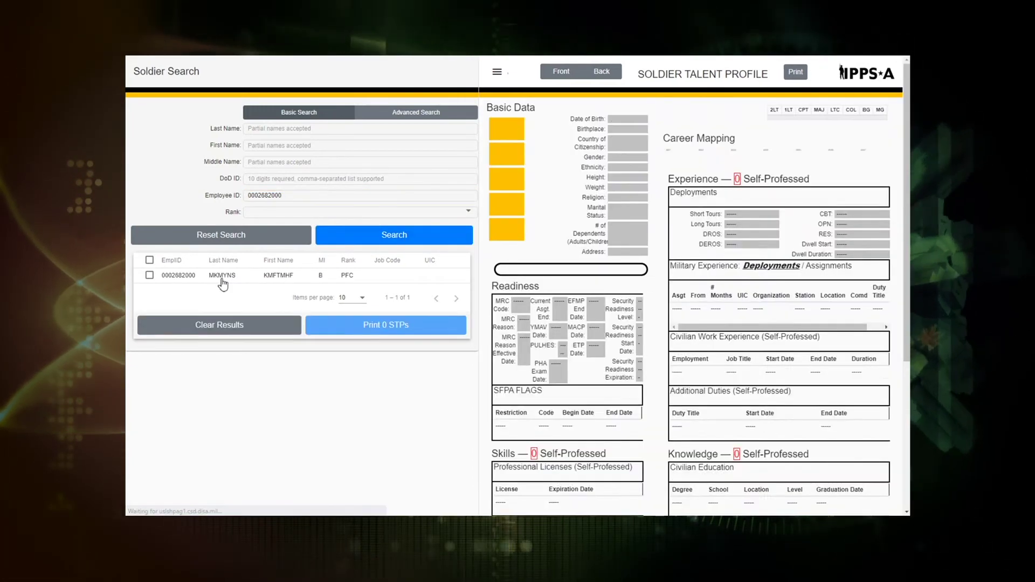
click(497, 72)
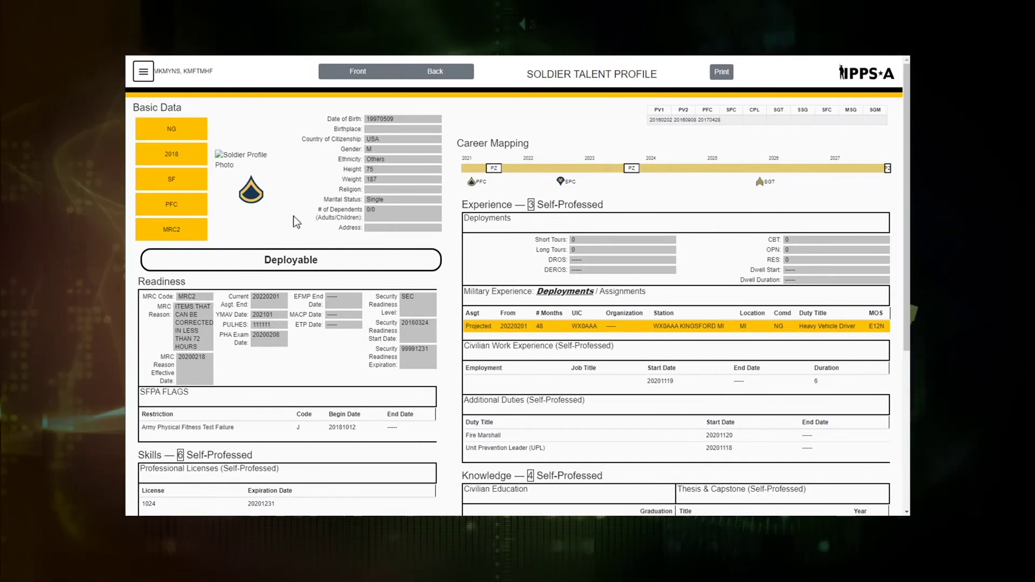
scroll(299, 217, down, 2)
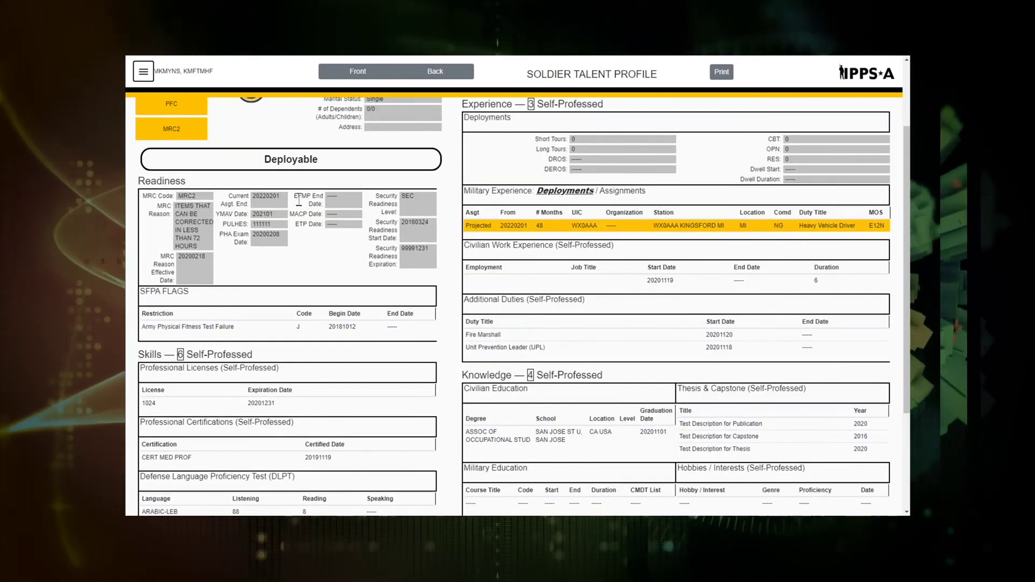
scroll(251, 234, down, 2)
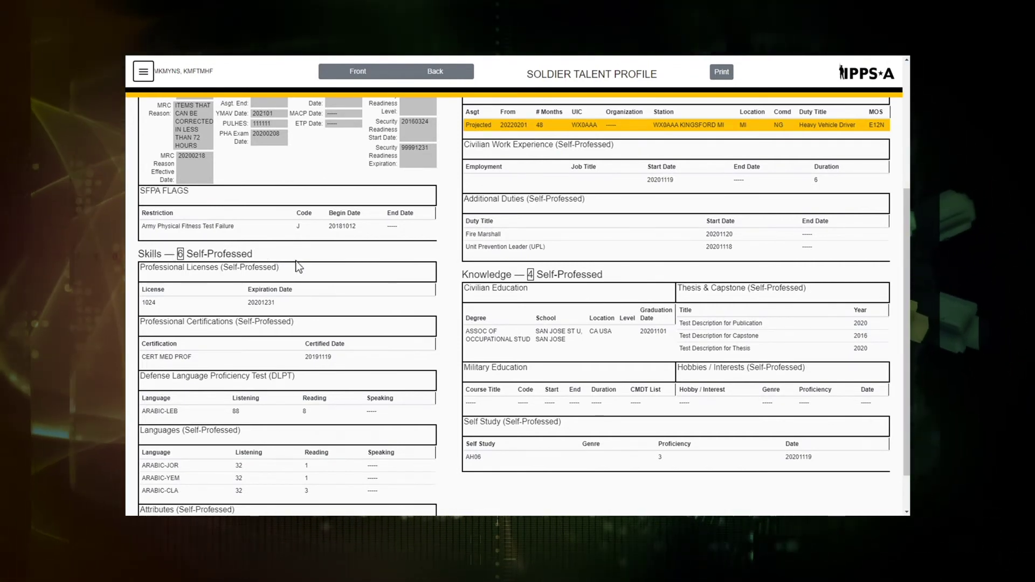
scroll(289, 302, down, 1)
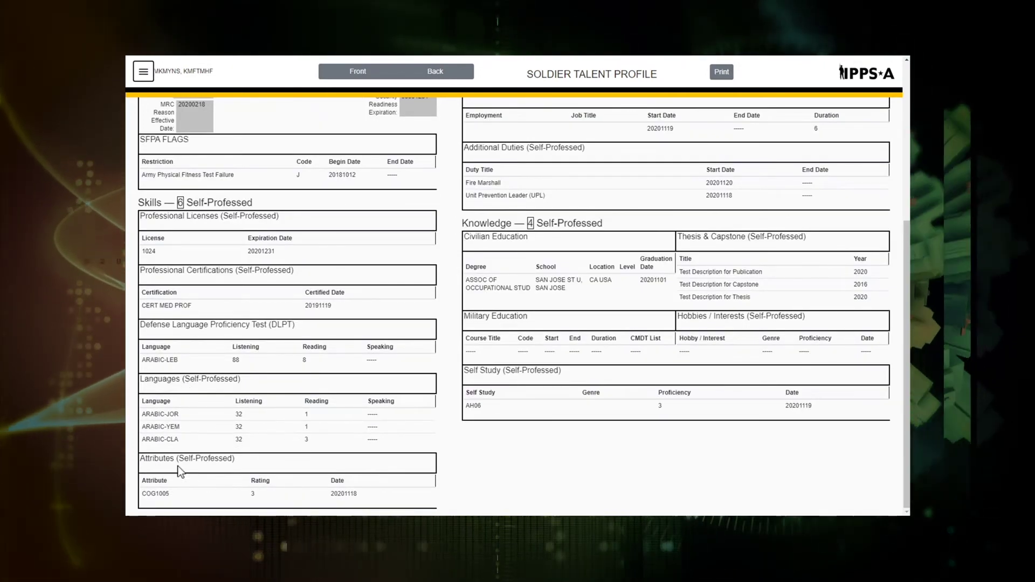
scroll(709, 127, up, 4)
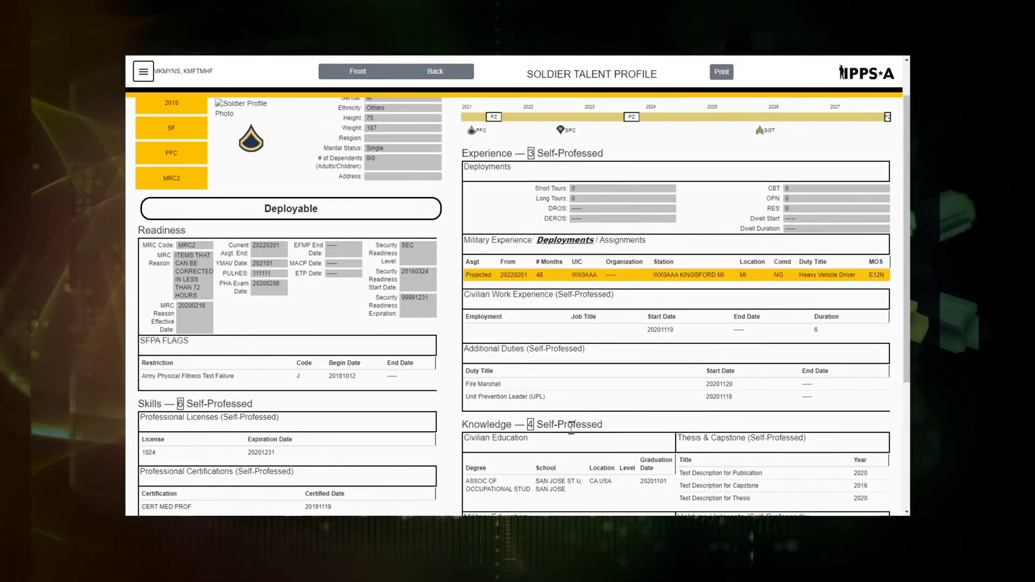
scroll(573, 426, down, 2)
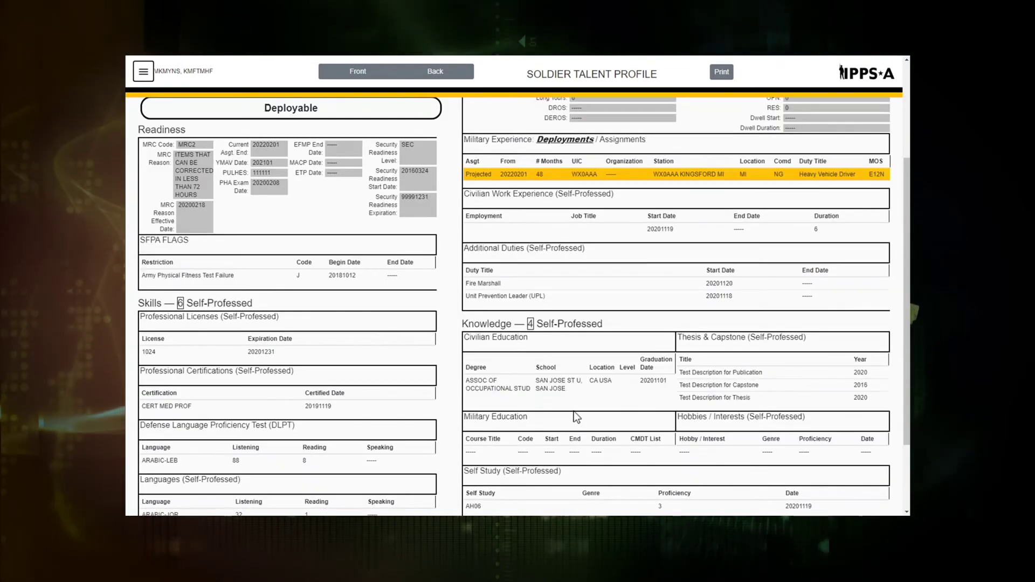
scroll(574, 411, down, 3)
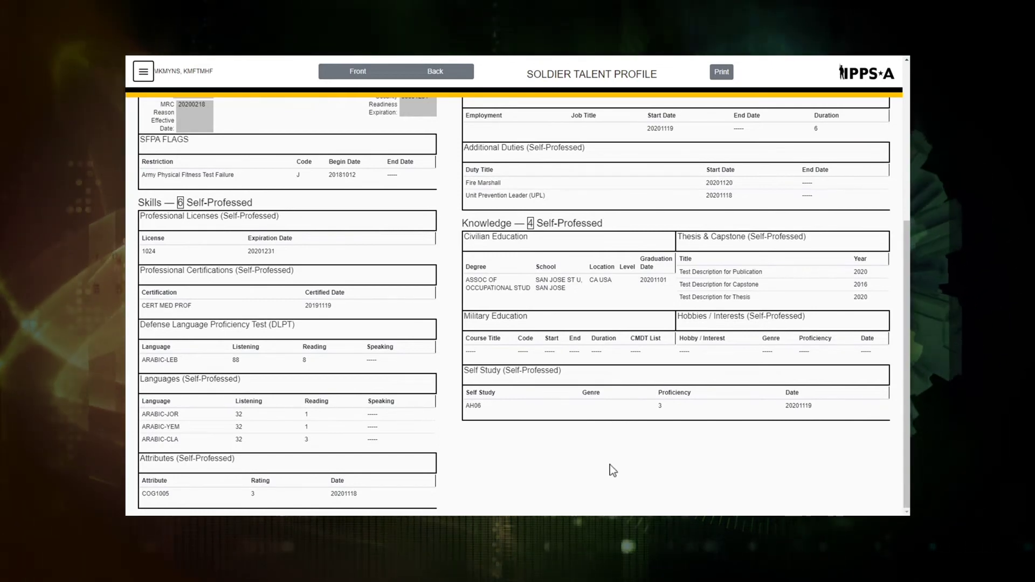
click(446, 79)
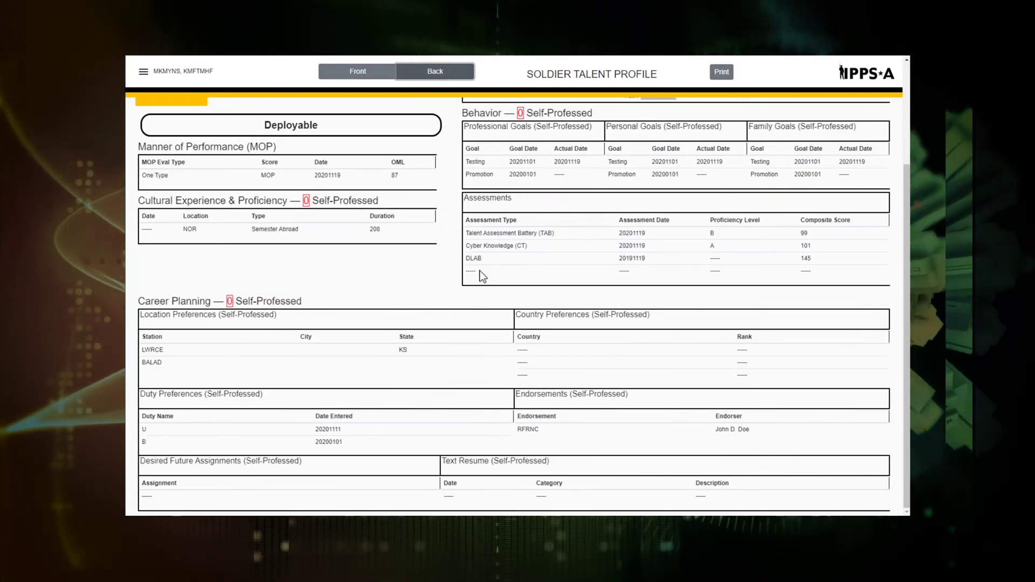
Scroll through the back of the talent profile, then switch to its front
scroll(480, 271, up, 3)
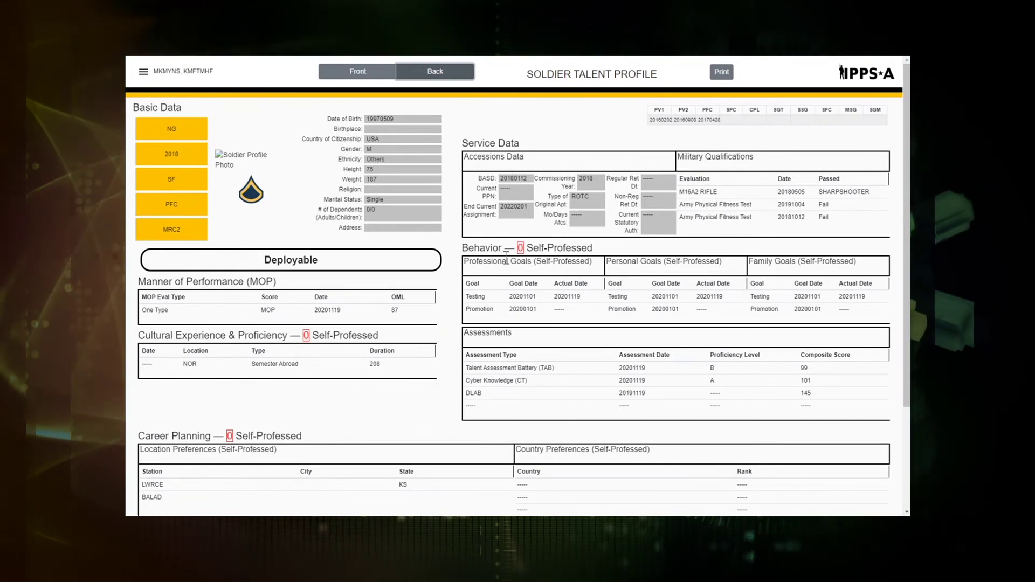
scroll(520, 199, down, 2)
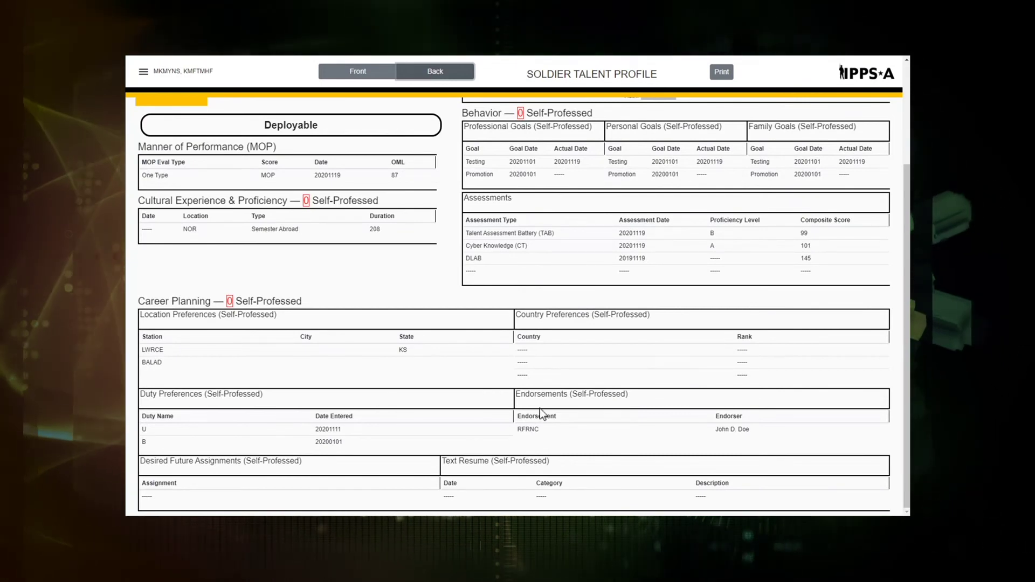
scroll(539, 408, up, 3)
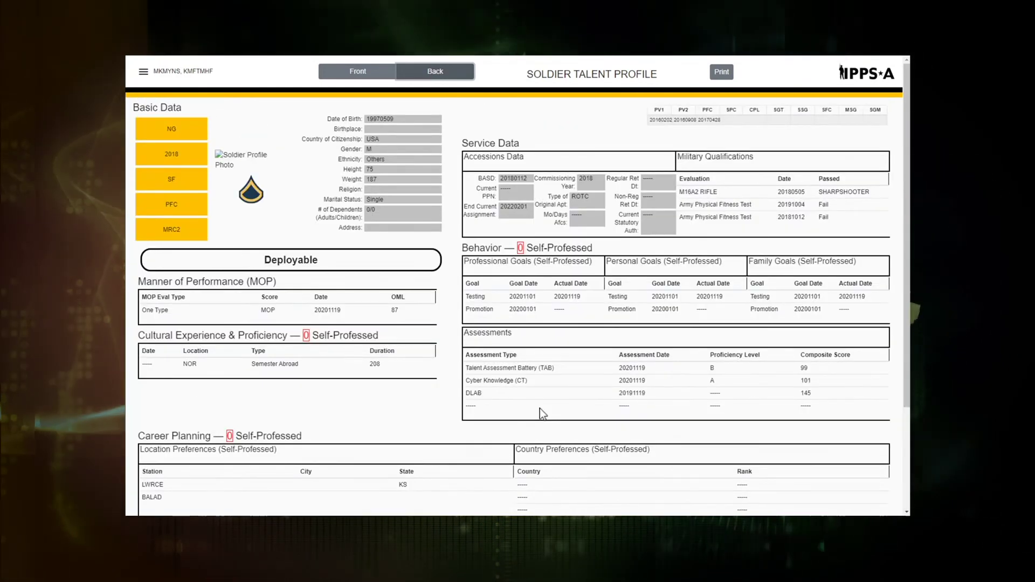
click(371, 74)
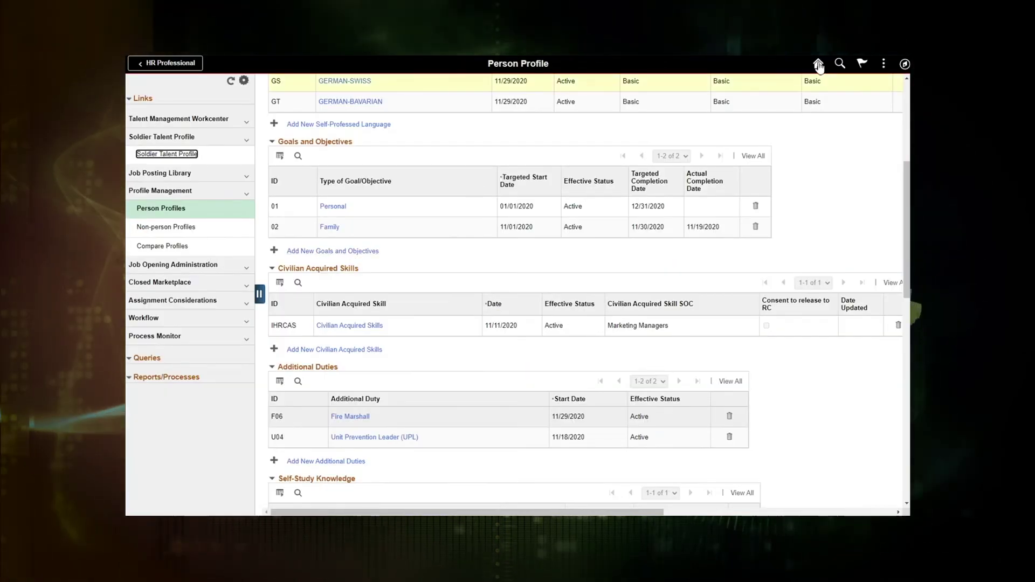
Accept the save prompt, save the Person Profile changes, and return to Self Service home
click(818, 63)
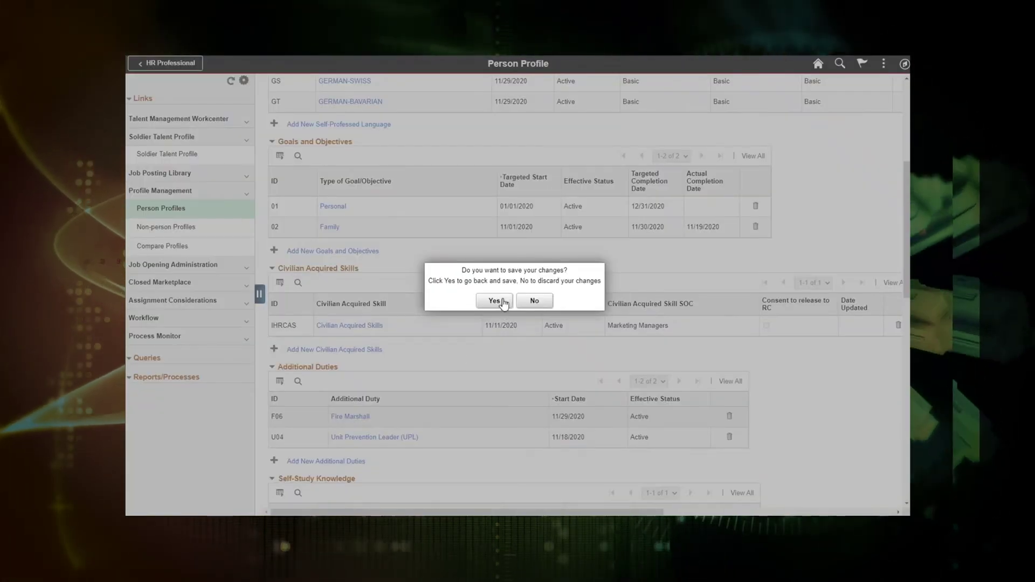
click(504, 304)
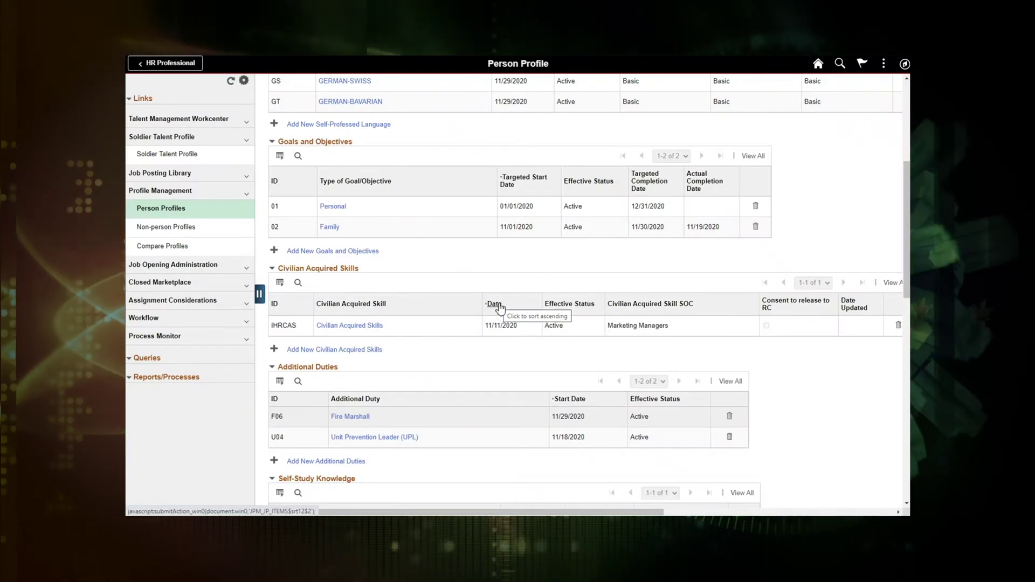
scroll(318, 416, down, 10)
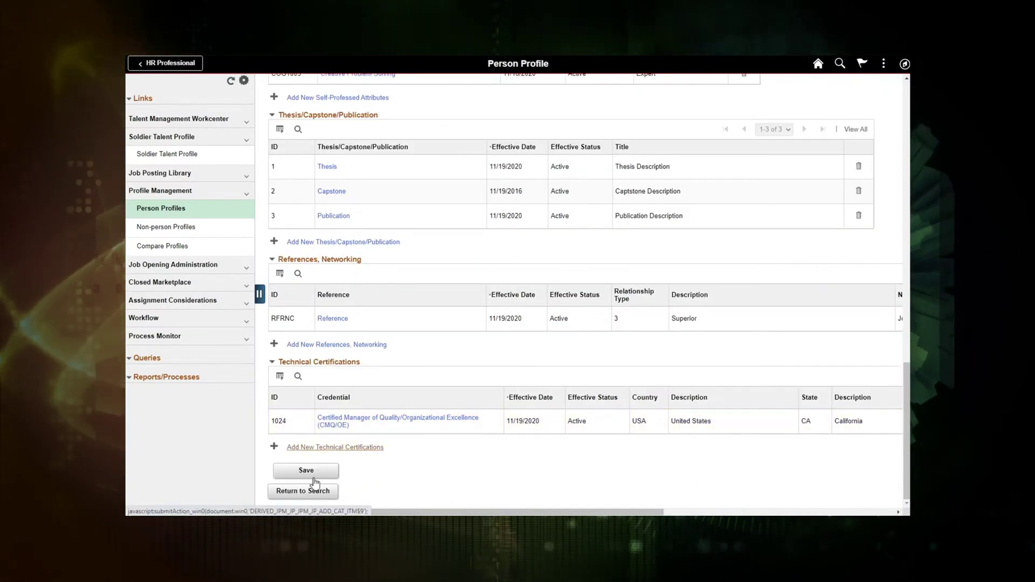
click(306, 471)
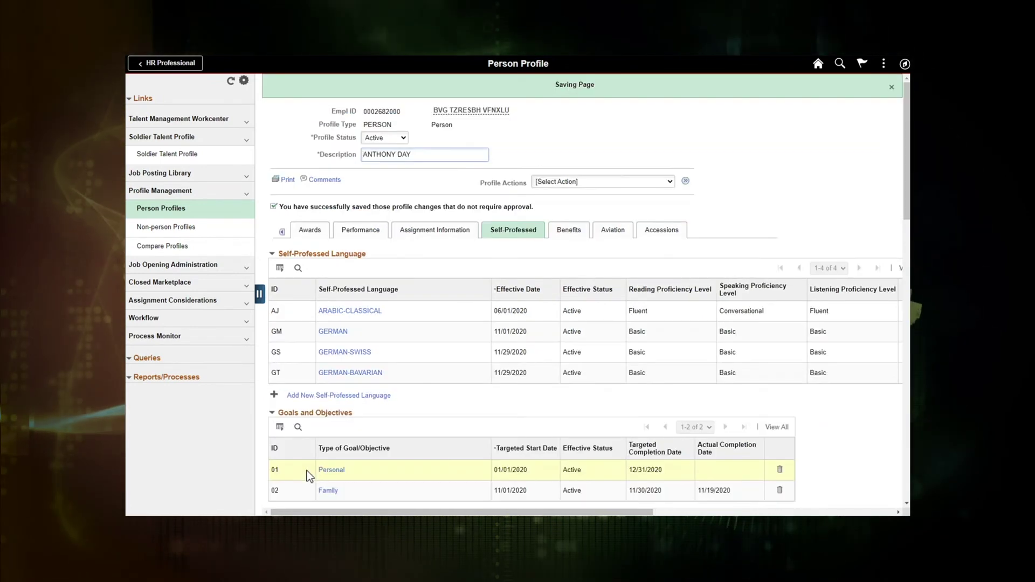
click(817, 65)
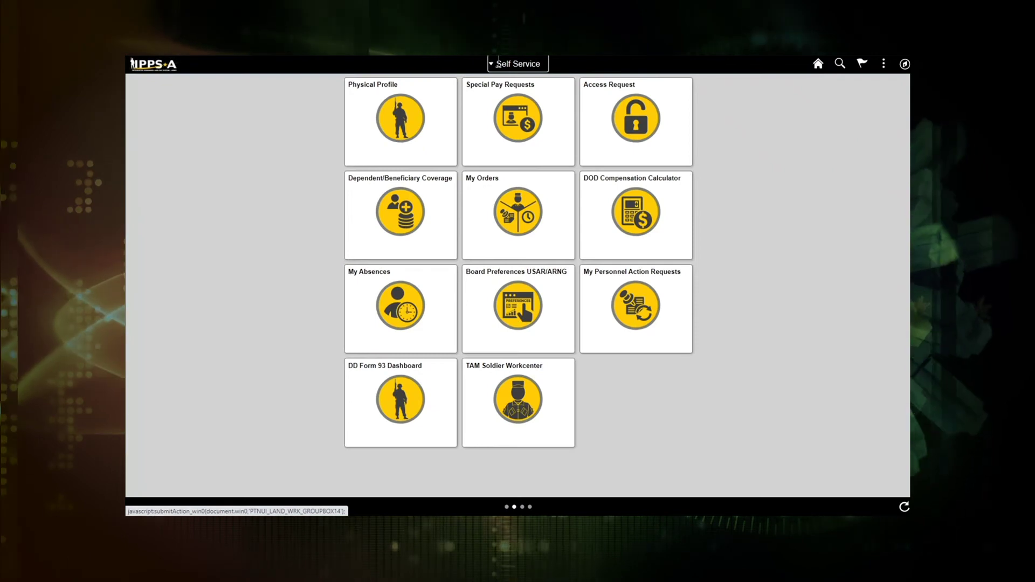
Switch the home page role to HR Professional and open the KSB Dashboard tile
click(507, 64)
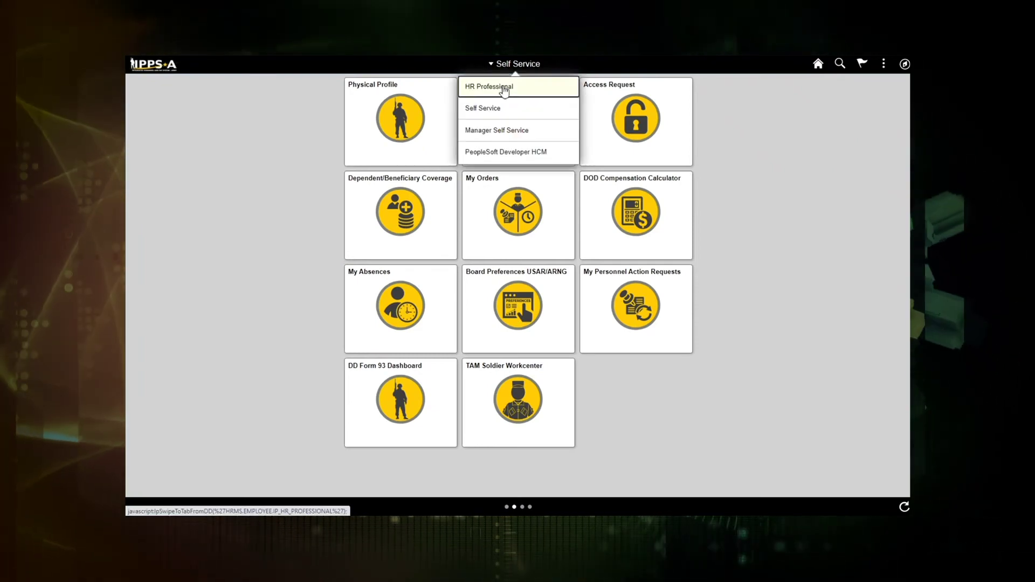
click(504, 89)
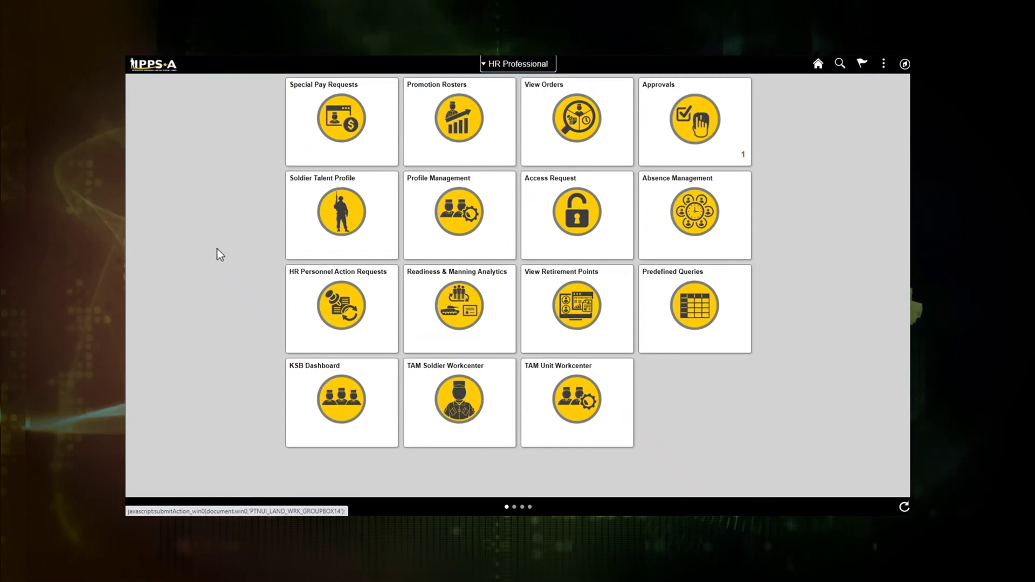
click(346, 400)
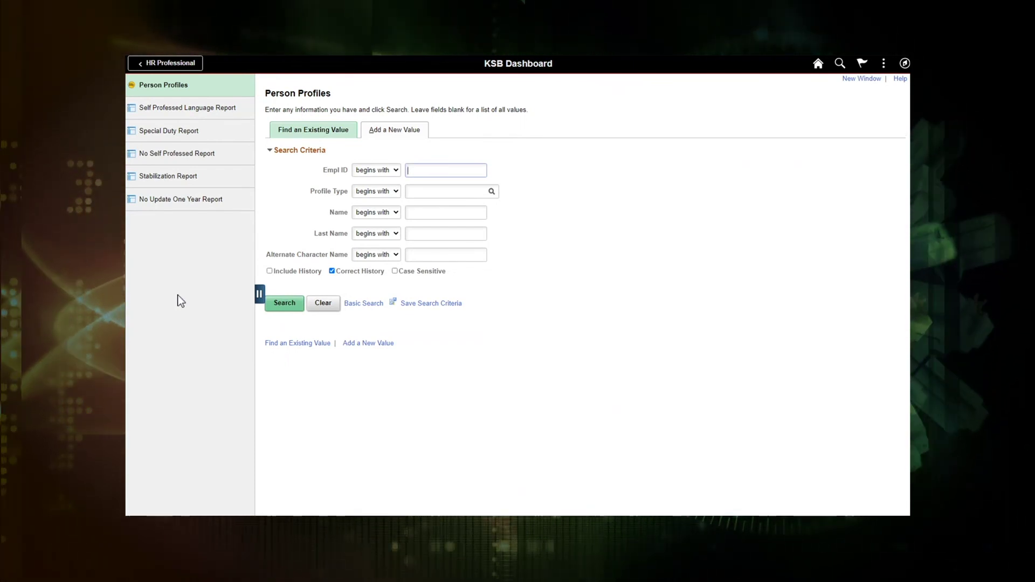
View the Self Professed Language, Special Duty Interests and No Self Professed (61 members) reports
click(197, 110)
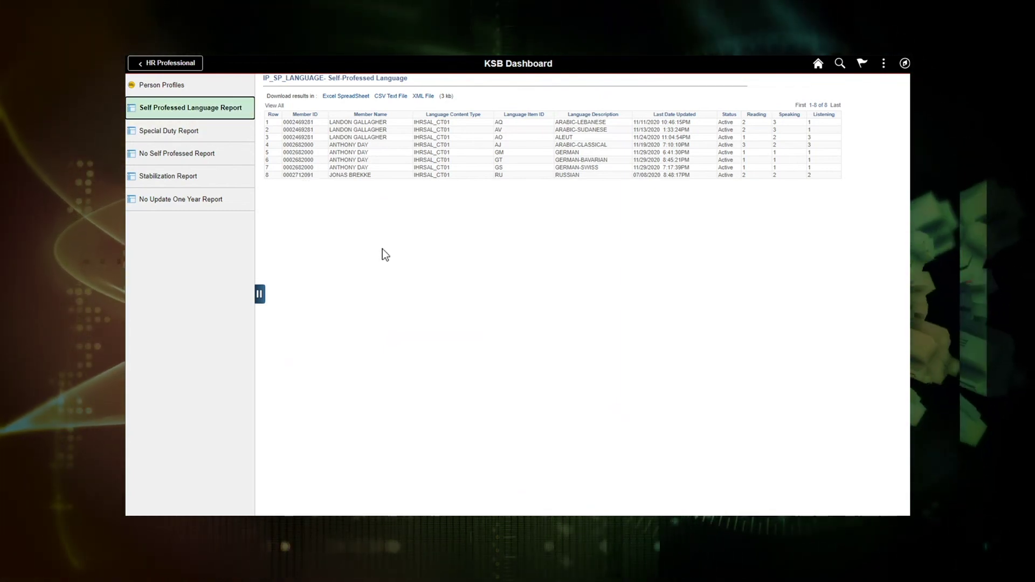
click(181, 134)
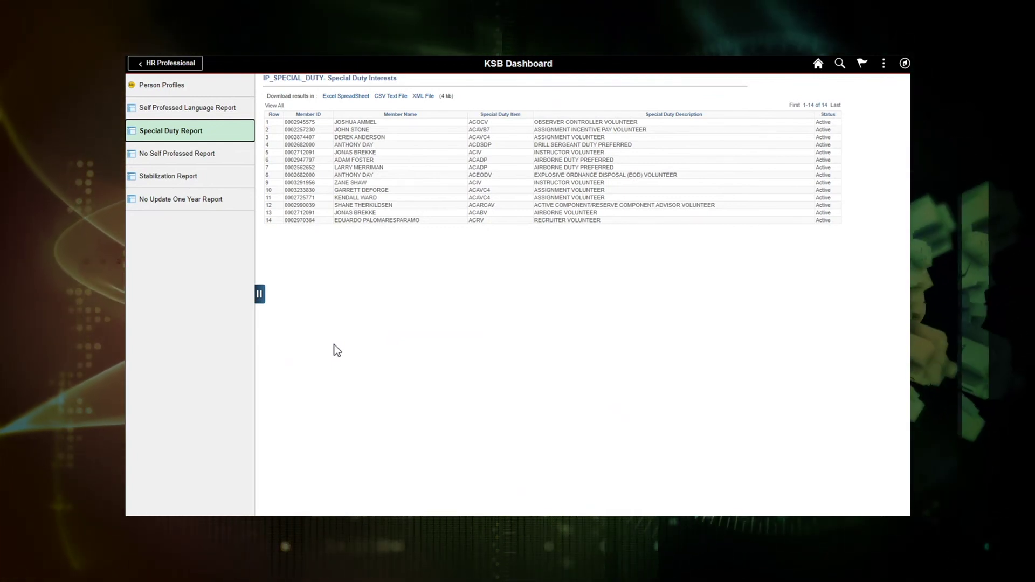
click(180, 158)
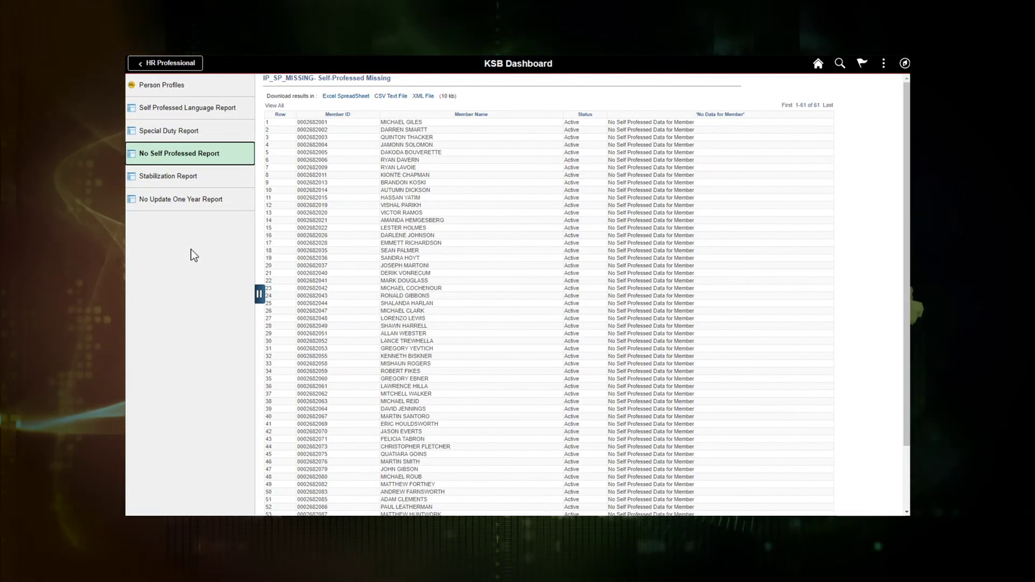
View Stabilization Preferences (13 entries), then revisit the language and Special Duty Interests reports
click(169, 181)
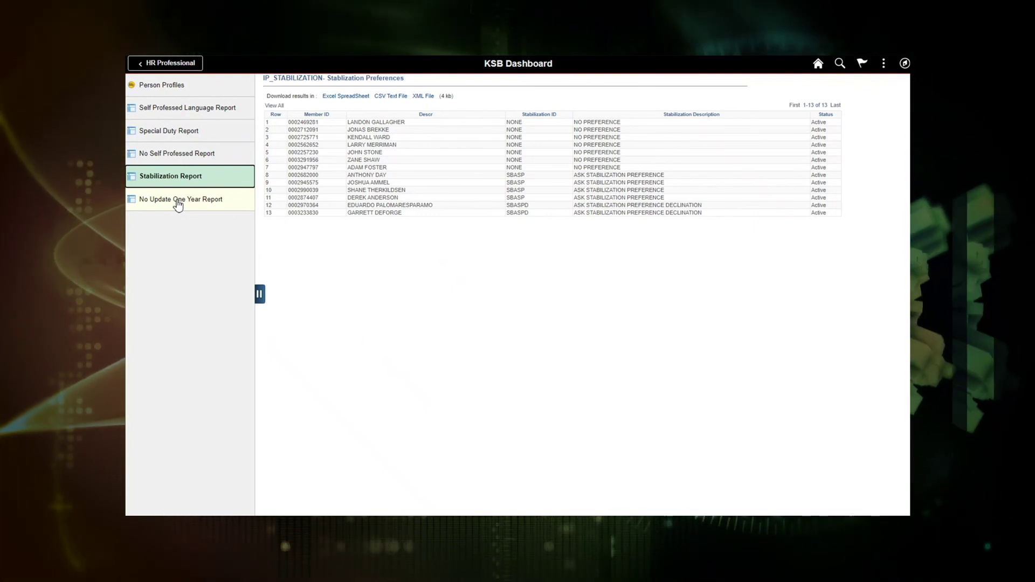
click(198, 118)
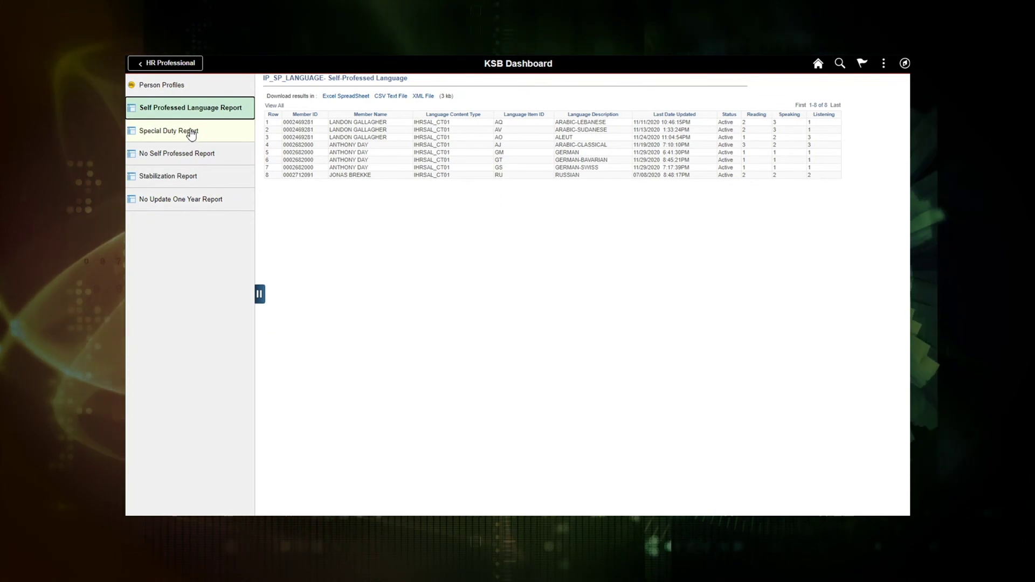
click(190, 135)
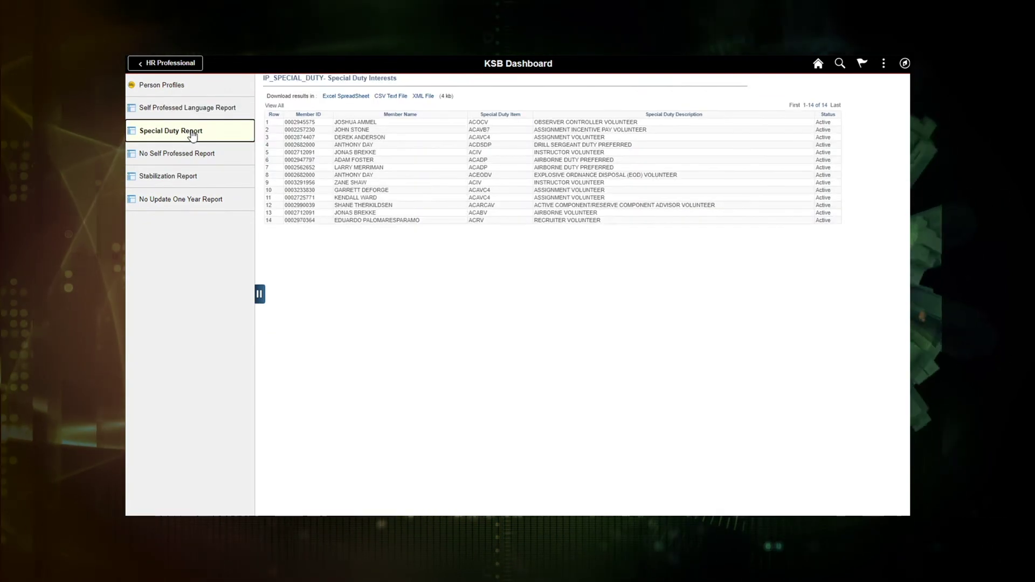